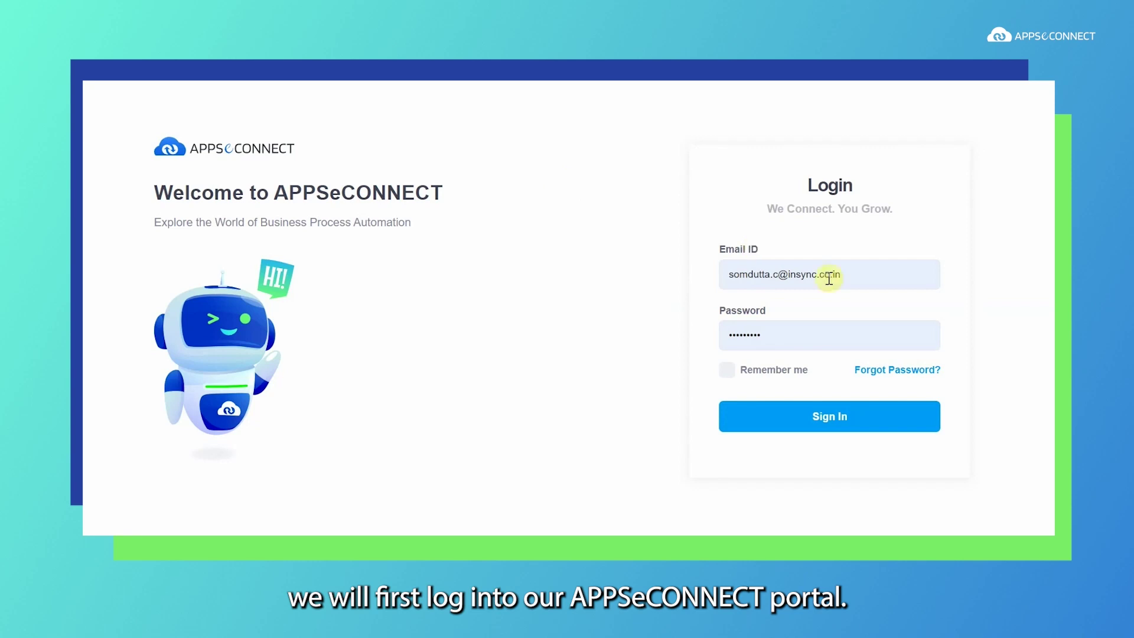
Step: Sign in to APPSeCONNECT and browse the process flows in the installed 1.5.0(1) package
{"action": "left_click", "coordinate": [840, 419]}
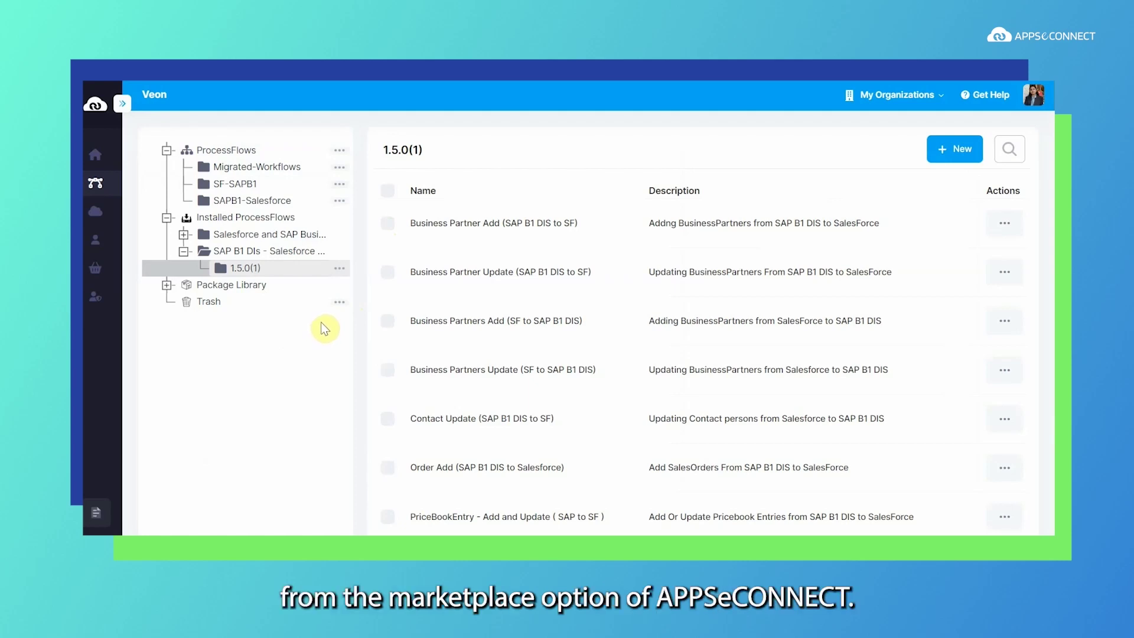
{"action": "scroll", "coordinate": [614, 361], "scroll_direction": "down", "scroll_amount": 2}
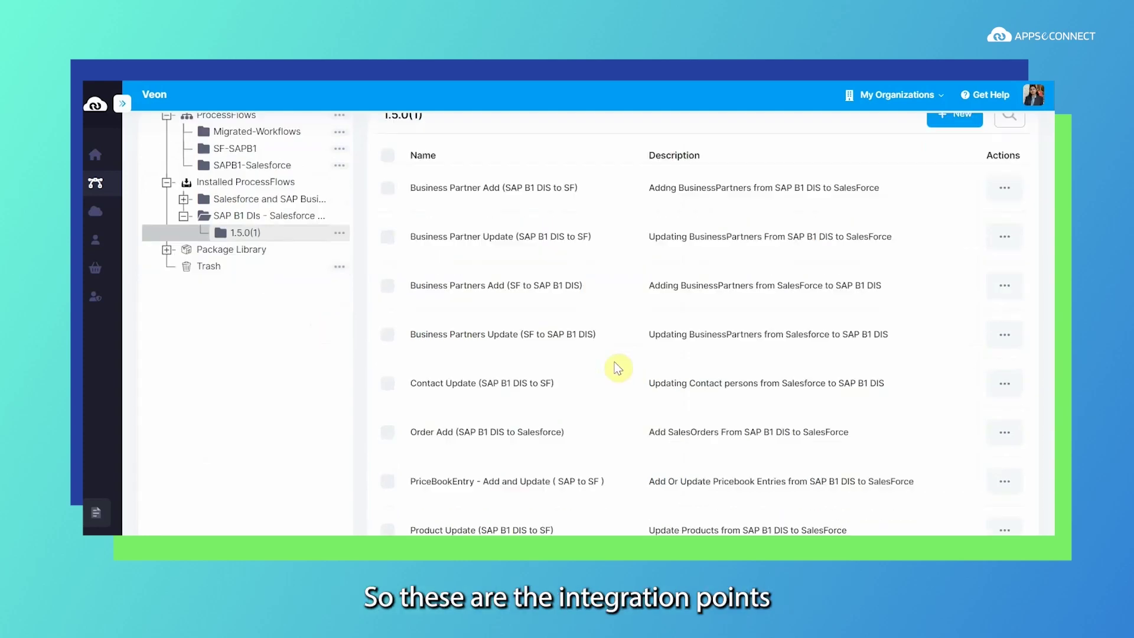
{"action": "scroll", "coordinate": [614, 369], "scroll_direction": "down", "scroll_amount": 1}
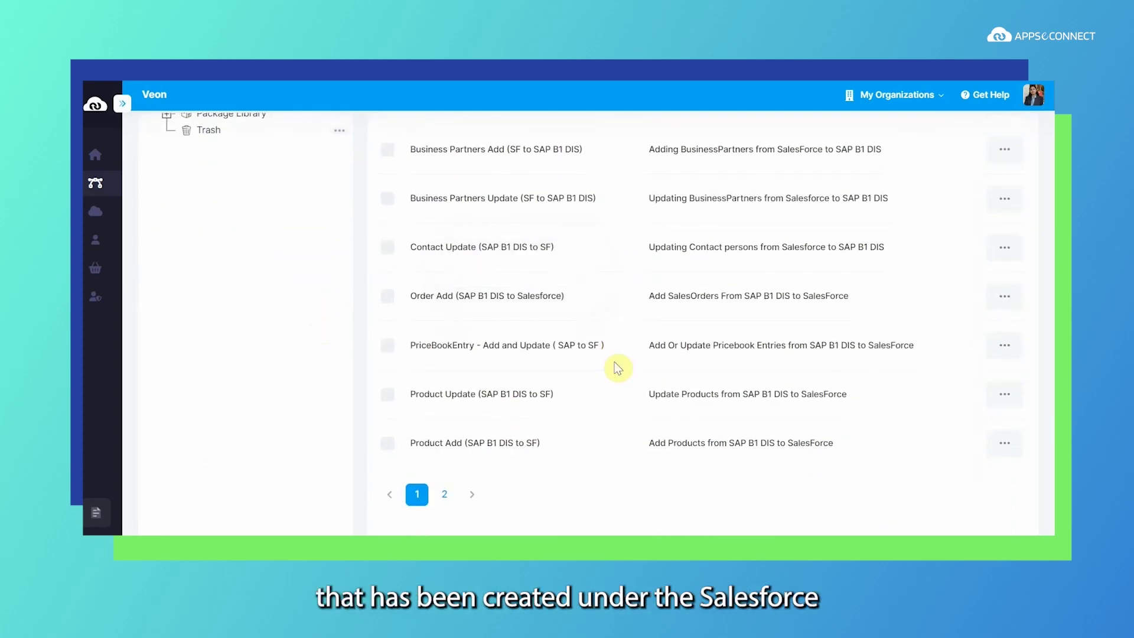
{"action": "scroll", "coordinate": [615, 363], "scroll_direction": "up", "scroll_amount": 3}
{"action": "scroll", "coordinate": [617, 367], "scroll_direction": "down", "scroll_amount": 3}
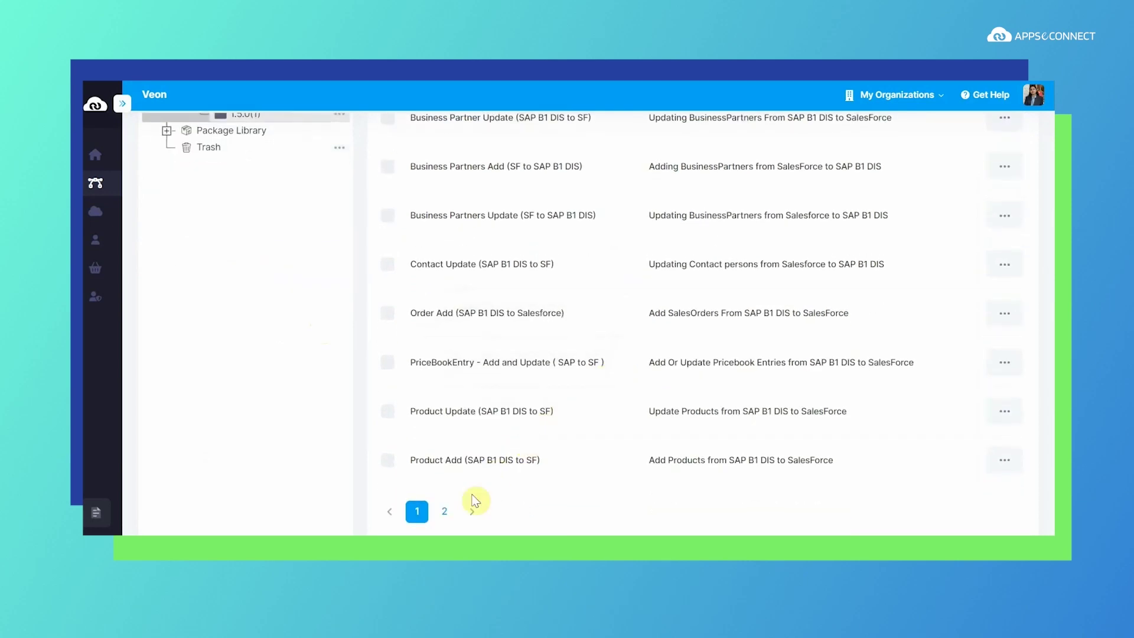
Step: Go to page 2 of the flow list and open Actions for Salesforce Quotation (SF to SAPB1)
{"action": "left_click", "coordinate": [445, 512]}
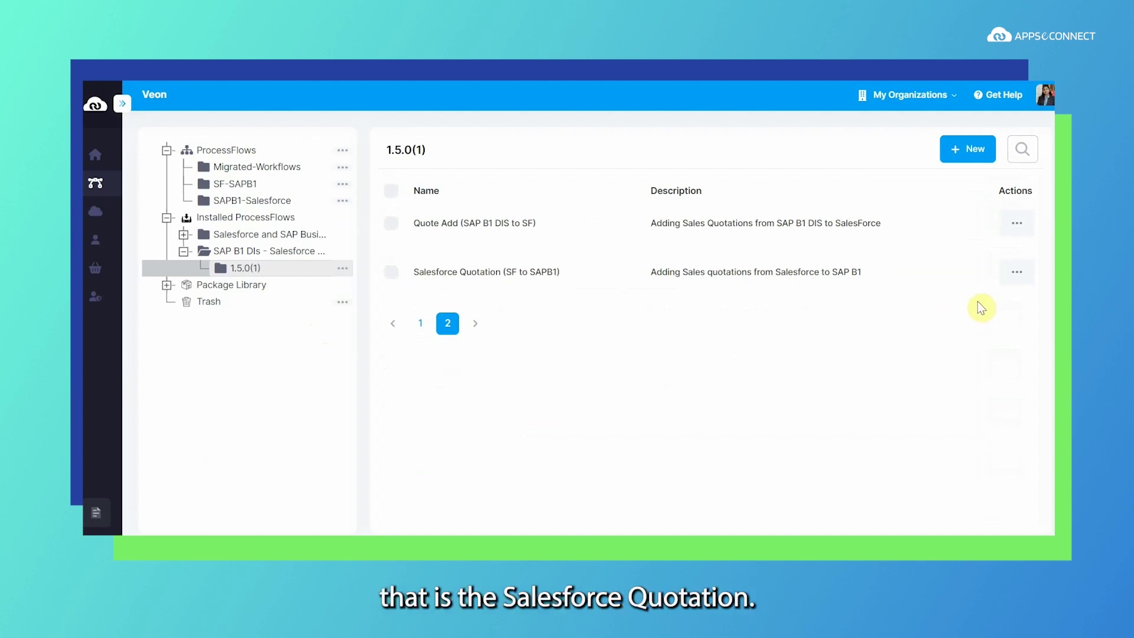
{"action": "left_click", "coordinate": [1015, 275]}
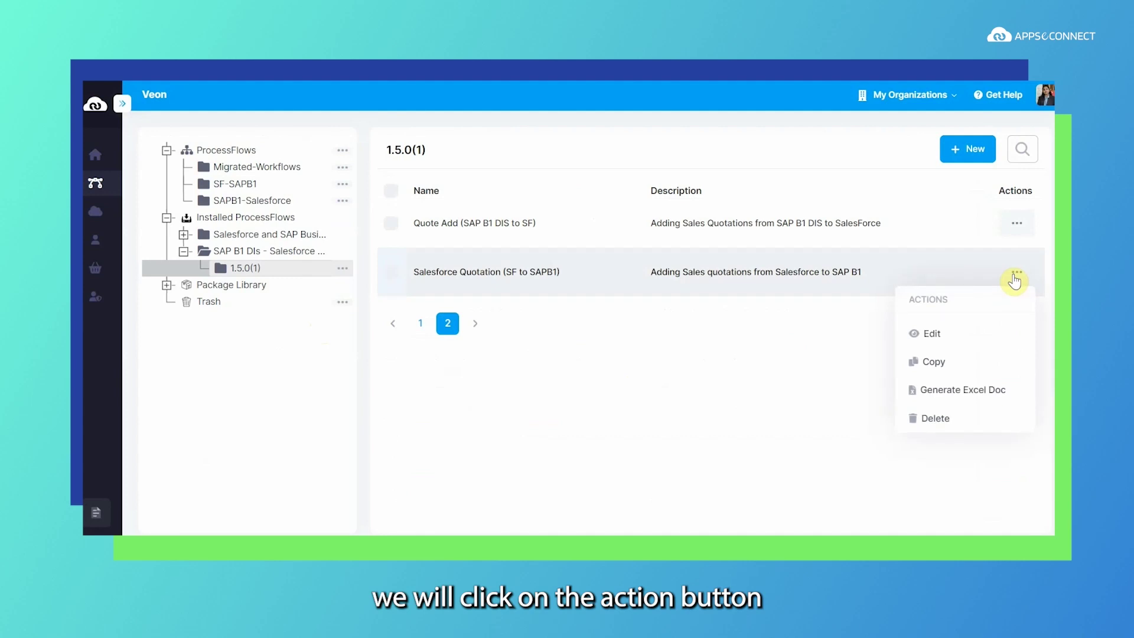
Step: Choose Edit to load the Salesforce Quotation (SF to SAPB1) flow in the designer
{"action": "left_click", "coordinate": [932, 334]}
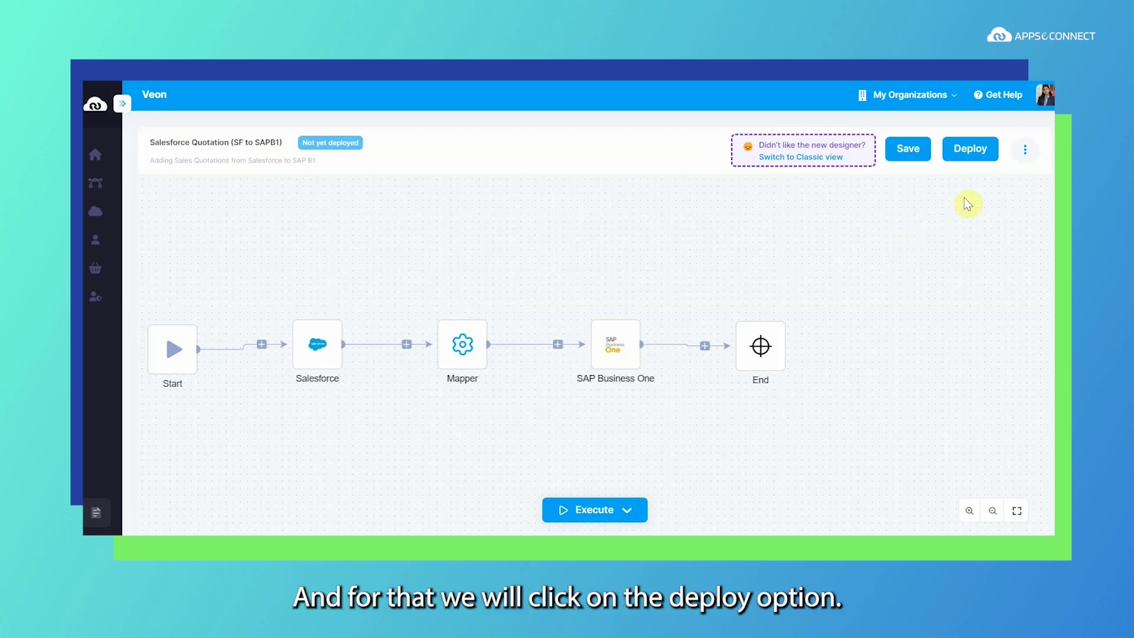
Step: Start deploying the flow with On Premise hosting on the ITSL-DEMO5.insync.local environment
{"action": "left_click", "coordinate": [975, 152]}
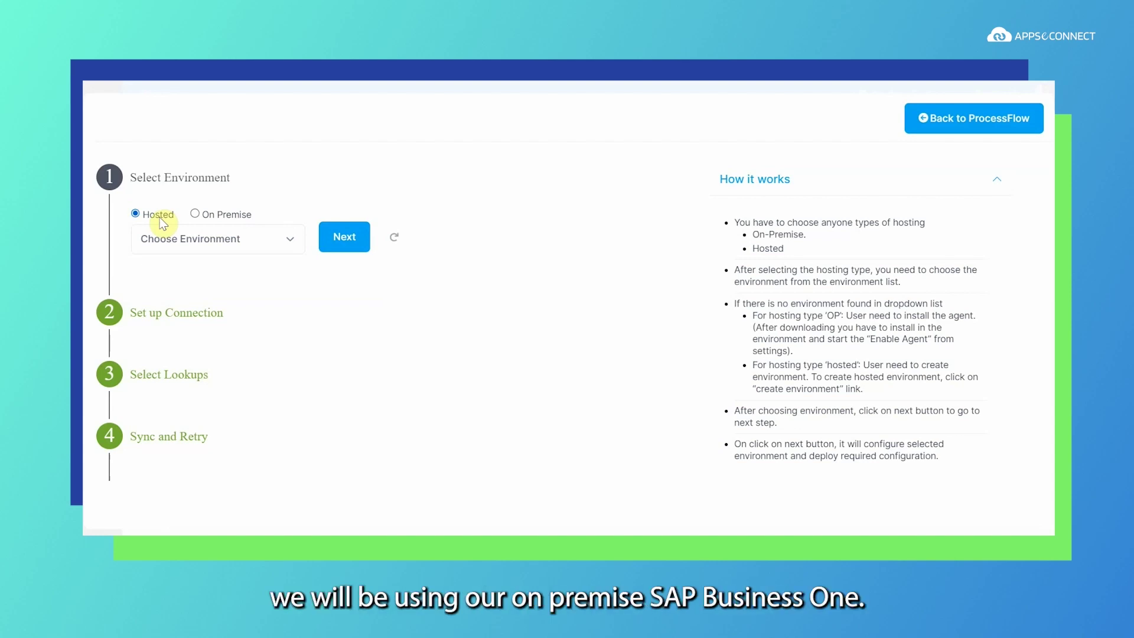
{"action": "left_click", "coordinate": [195, 218]}
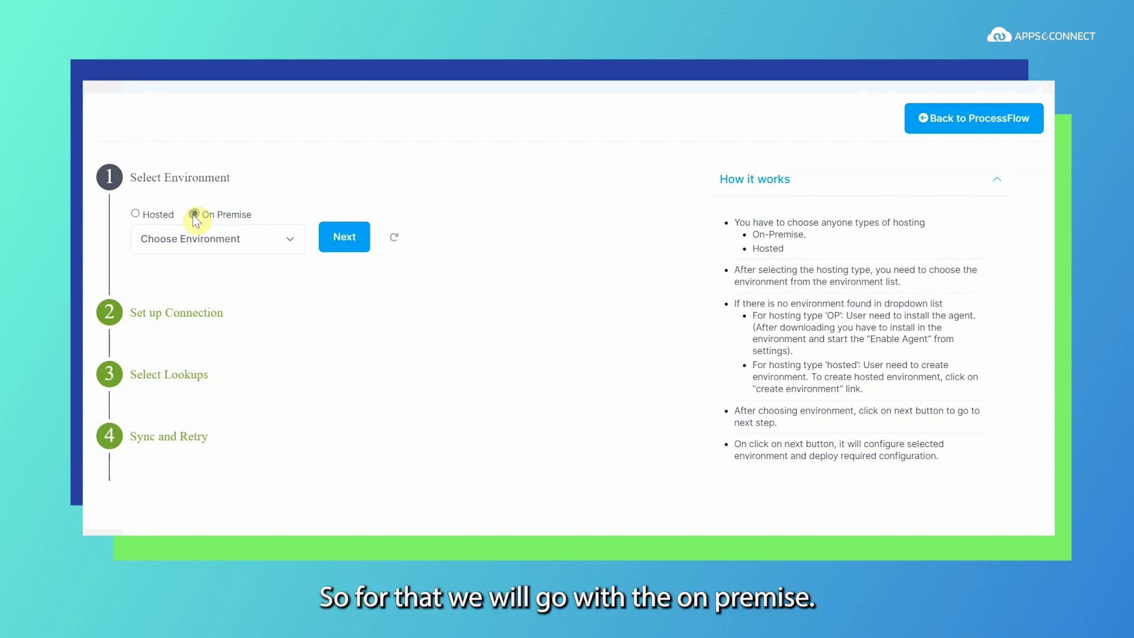
{"action": "left_click", "coordinate": [257, 236]}
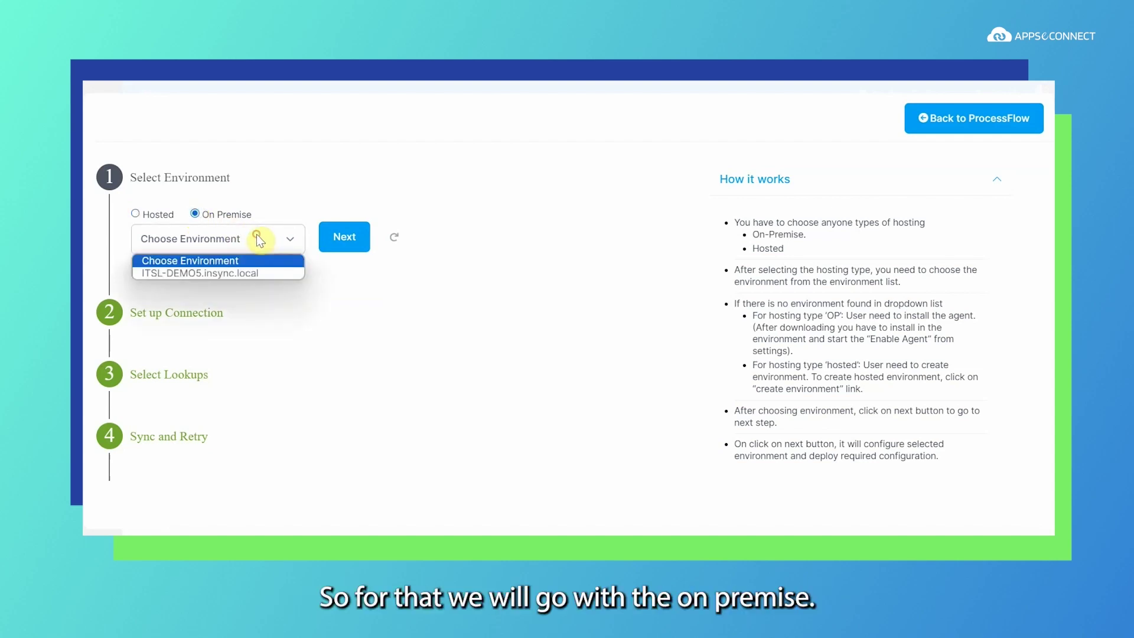
{"action": "left_click", "coordinate": [217, 272]}
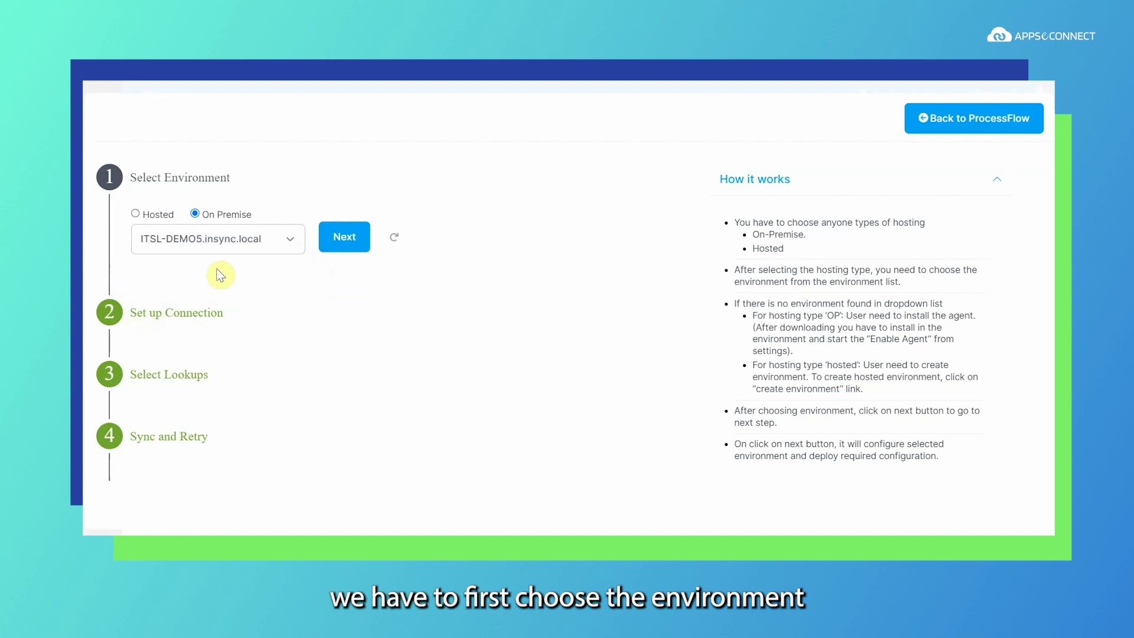
Step: Assign the SAP B1_3 credential to SAP Business One and the Salesforce credential to Salesforce, then continue to lookups
{"action": "left_click", "coordinate": [339, 237]}
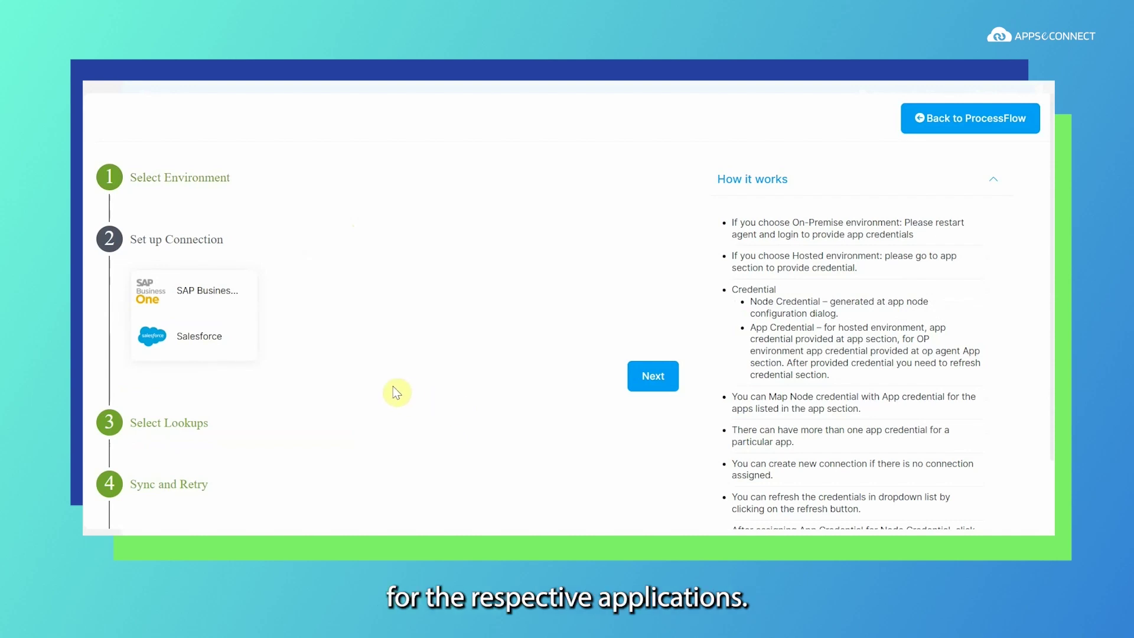
{"action": "left_click", "coordinate": [235, 294]}
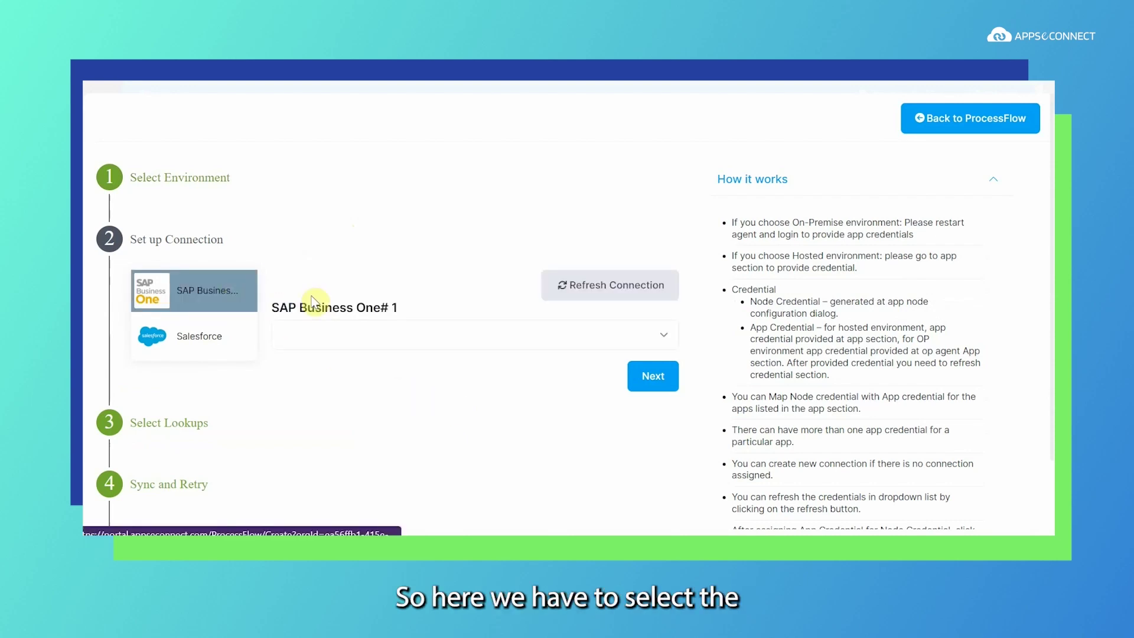
{"action": "left_click", "coordinate": [361, 340]}
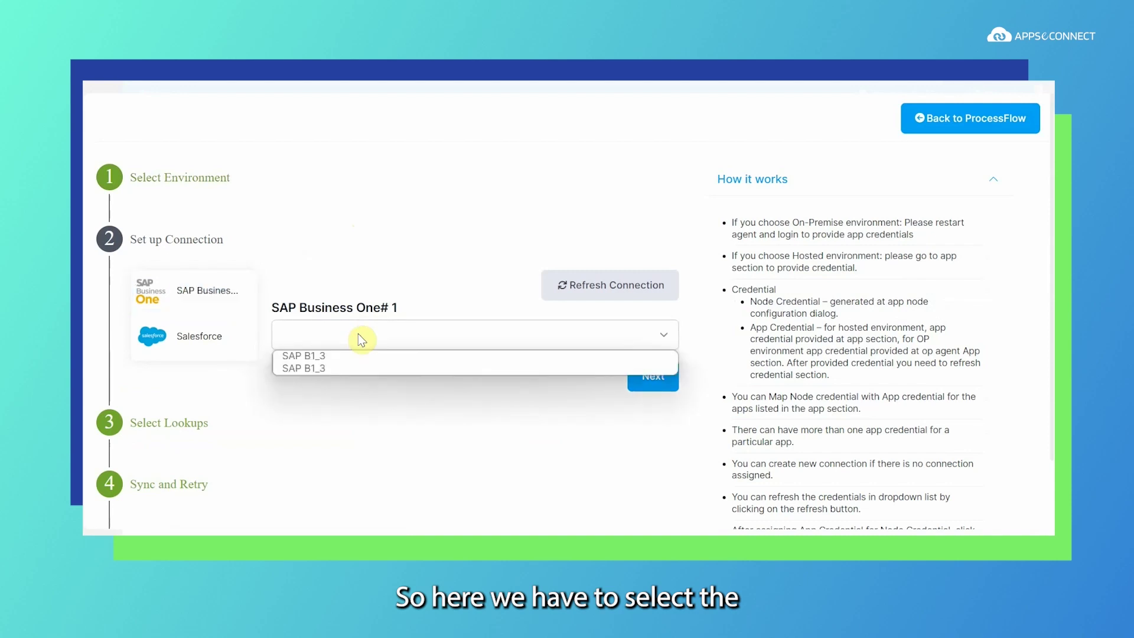
{"action": "left_click", "coordinate": [317, 356]}
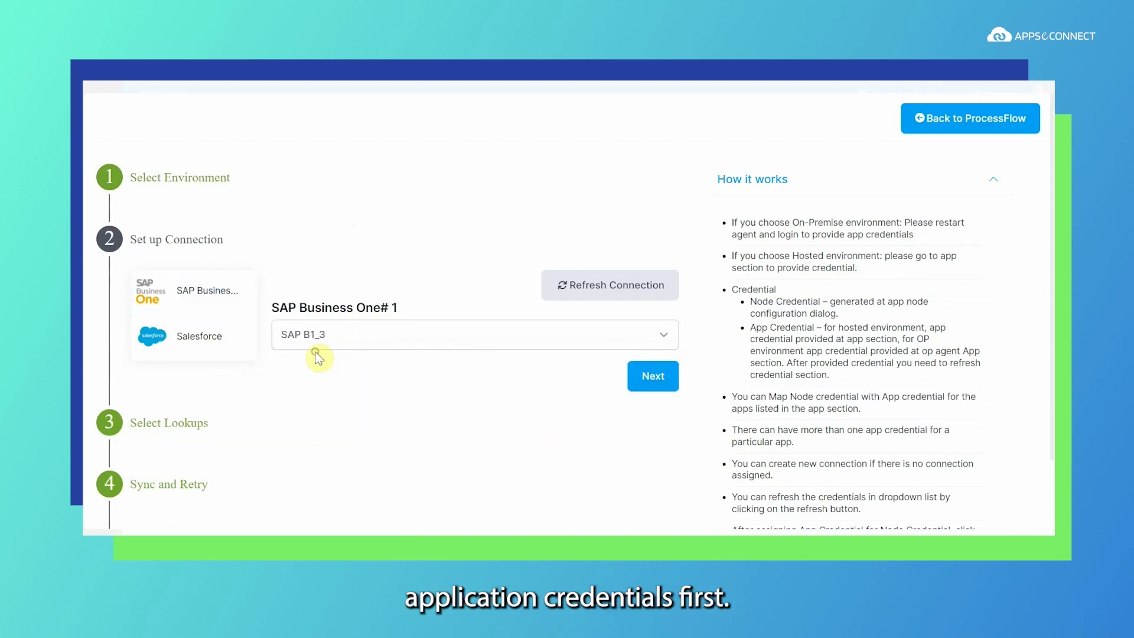
{"action": "left_click", "coordinate": [233, 337]}
{"action": "left_click", "coordinate": [311, 340]}
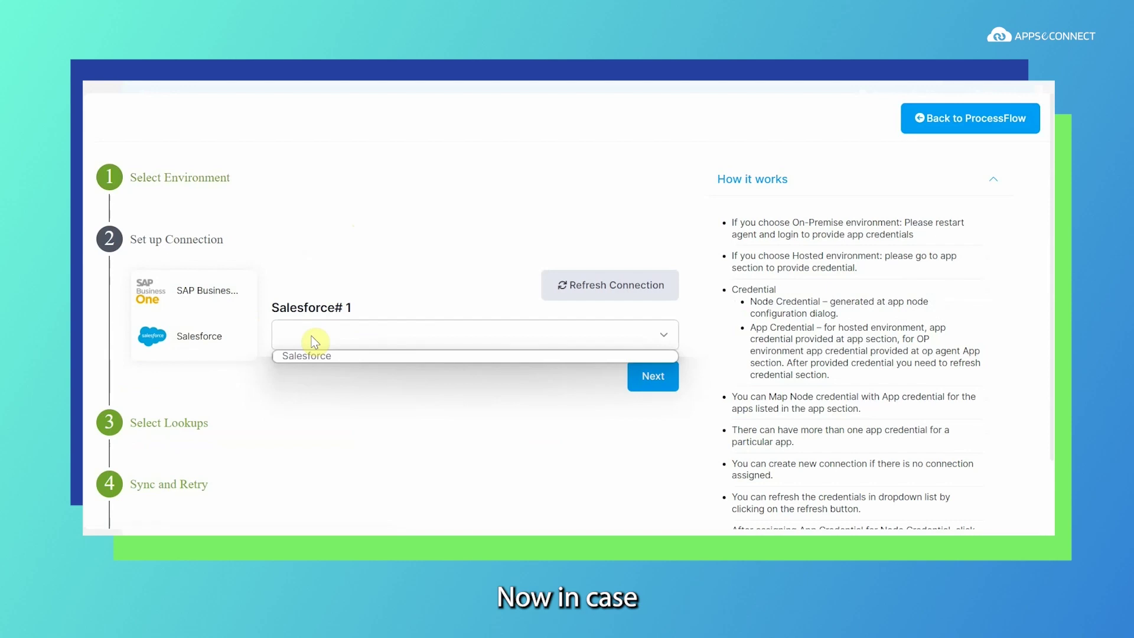
{"action": "left_click", "coordinate": [319, 355]}
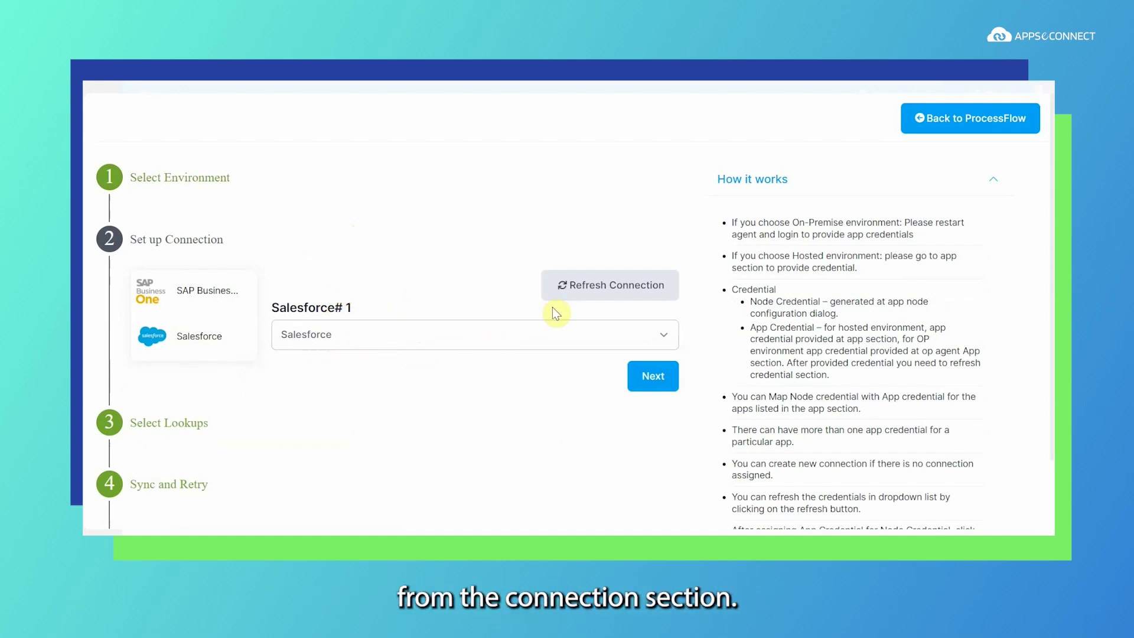
{"action": "left_click", "coordinate": [655, 377]}
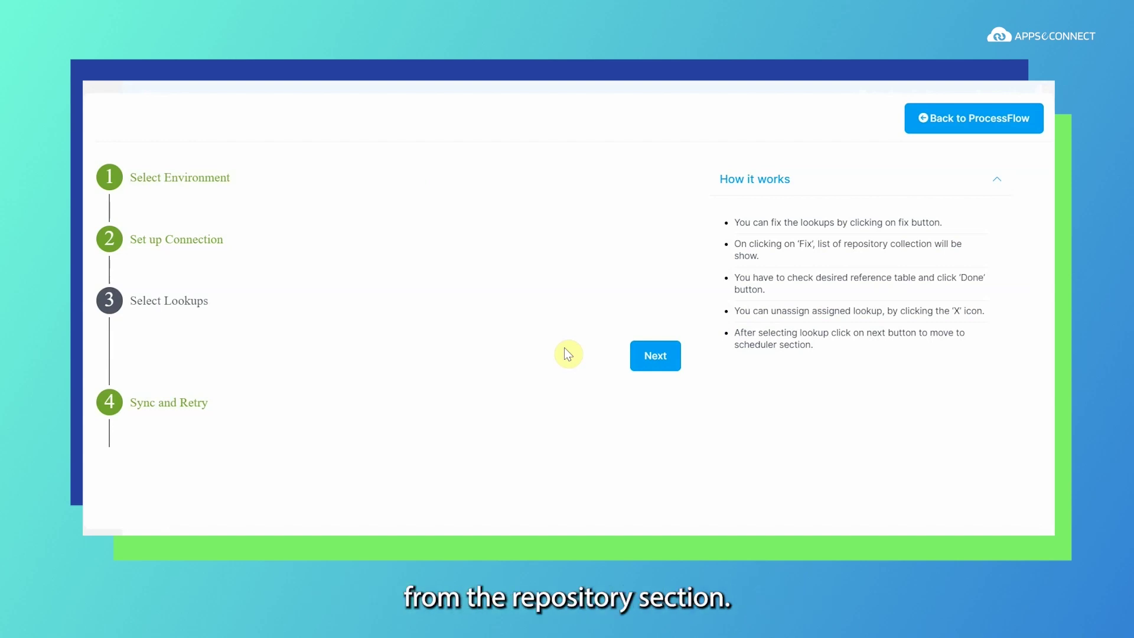
Step: Pass Select Lookups, leave Automatic sync and retry off, and finish the deployment
{"action": "left_click", "coordinate": [654, 355]}
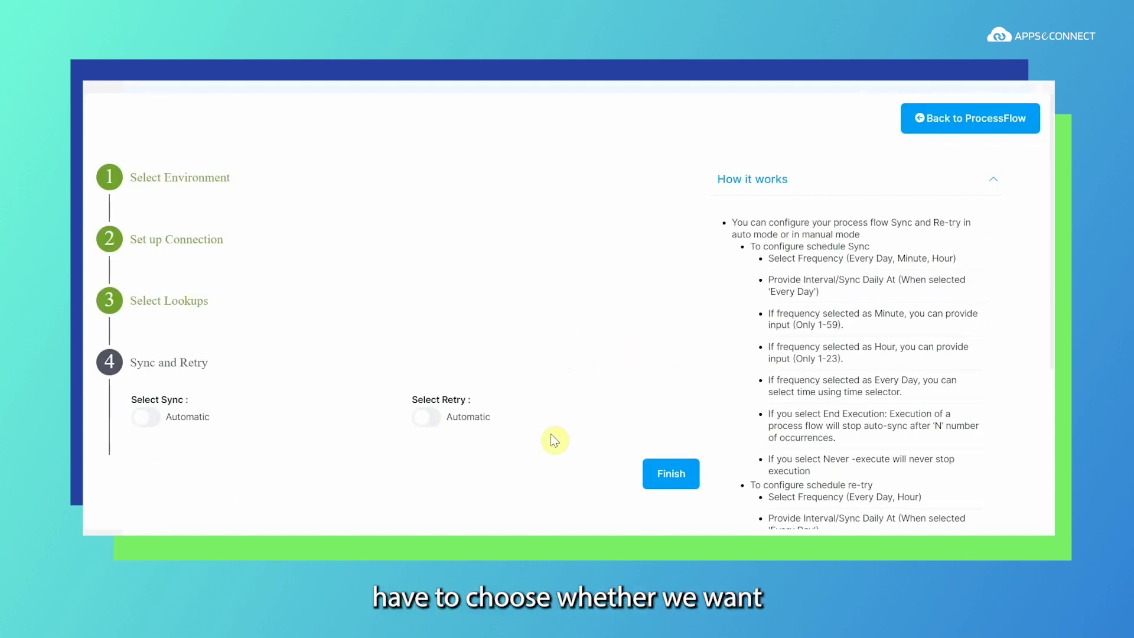
{"action": "scroll", "coordinate": [552, 437], "scroll_direction": "down", "scroll_amount": 1}
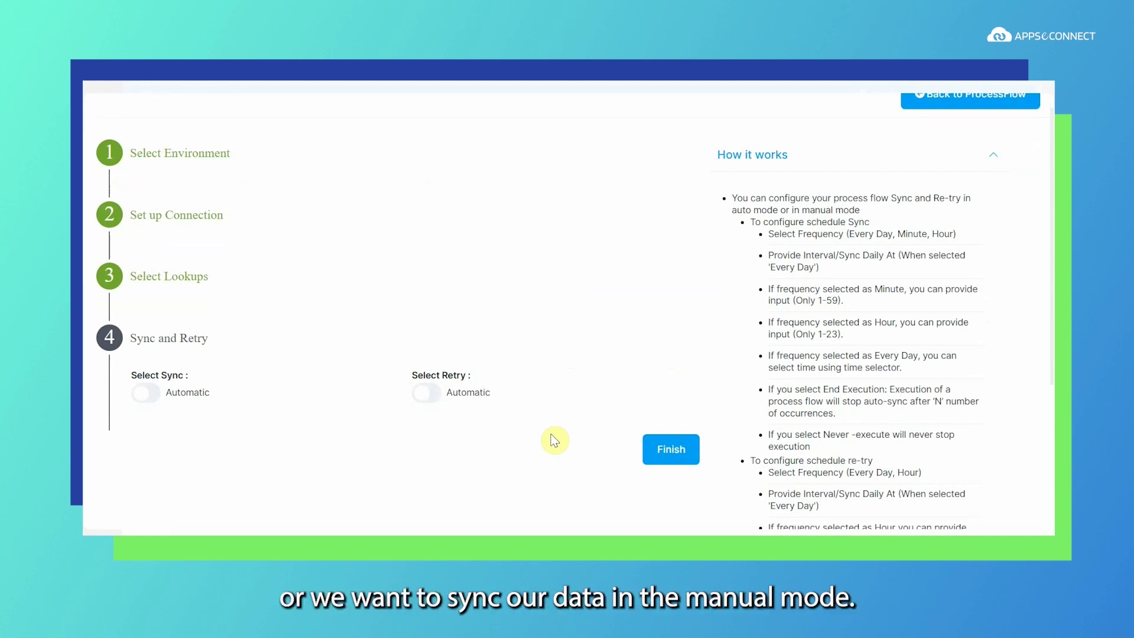
{"action": "left_click", "coordinate": [659, 454]}
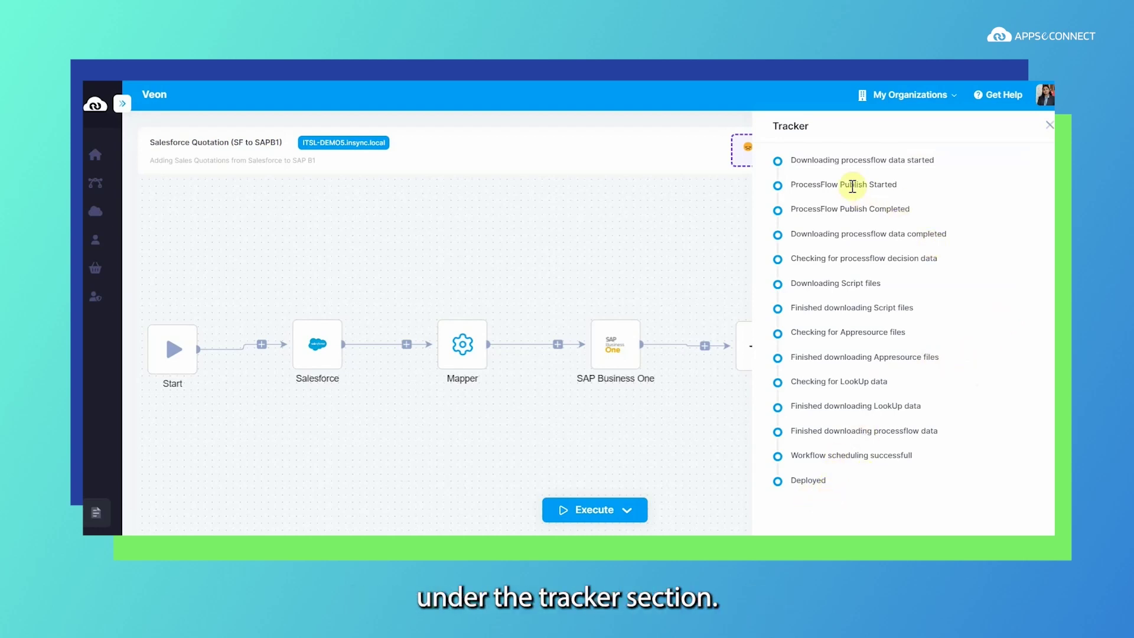
Step: Close the APPSeCONNECT deployment Tracker panel
{"action": "left_click", "coordinate": [1049, 126]}
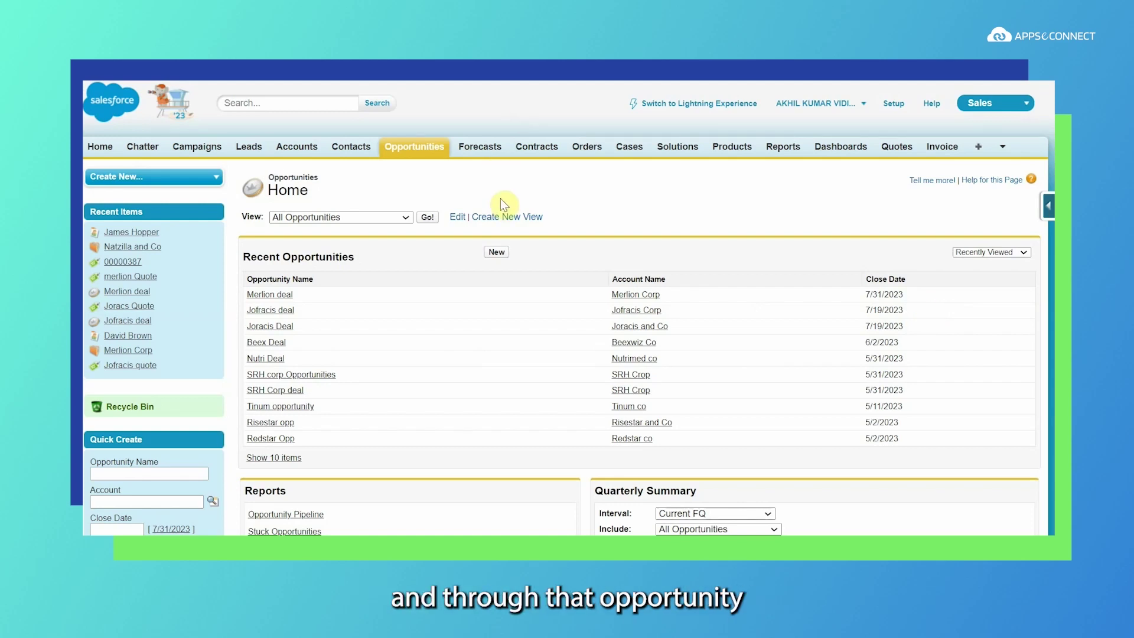
Step: Open a blank New Opportunity form from the Recent Opportunities section
{"action": "left_click", "coordinate": [496, 252]}
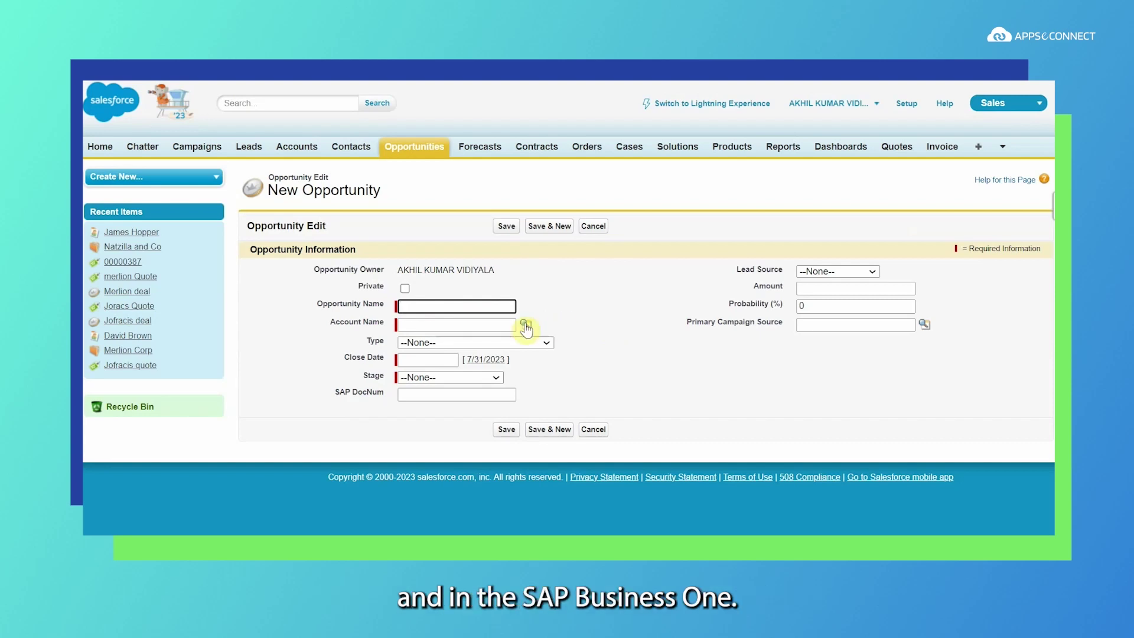
Step: Enter opportunity 'Natzilla deal' for Natzilla and Co, type Existing Customer - Upgrade, closing 7/31/2023
{"action": "left_click", "coordinate": [446, 312]}
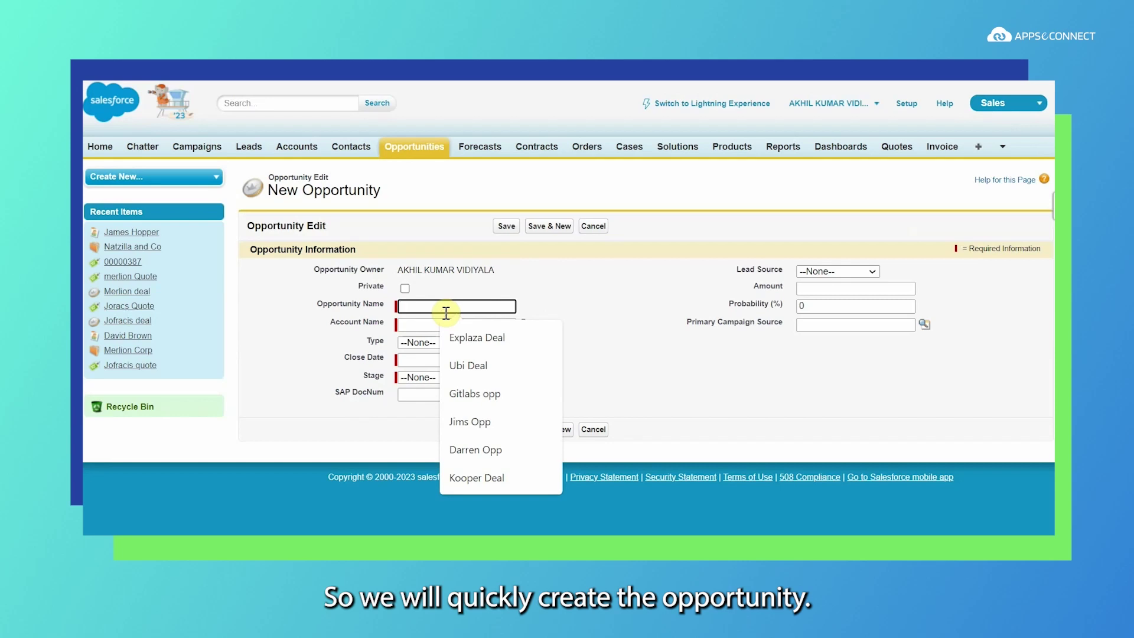
{"action": "type", "text": "Natzilla d"}
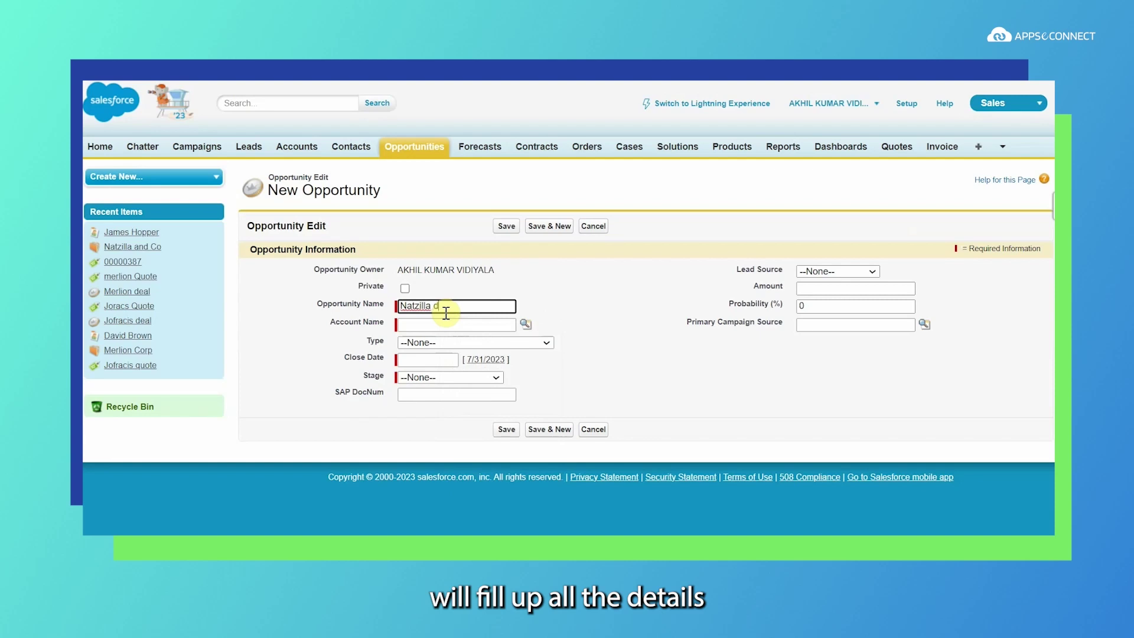
{"action": "type", "text": "eal"}
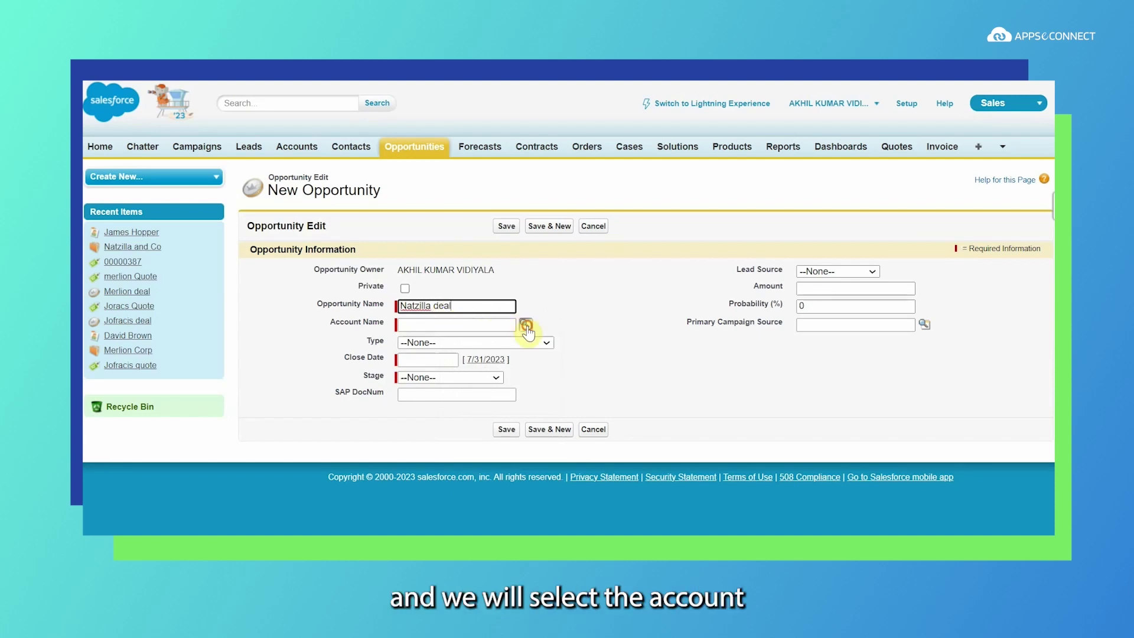
{"action": "left_click", "coordinate": [525, 325]}
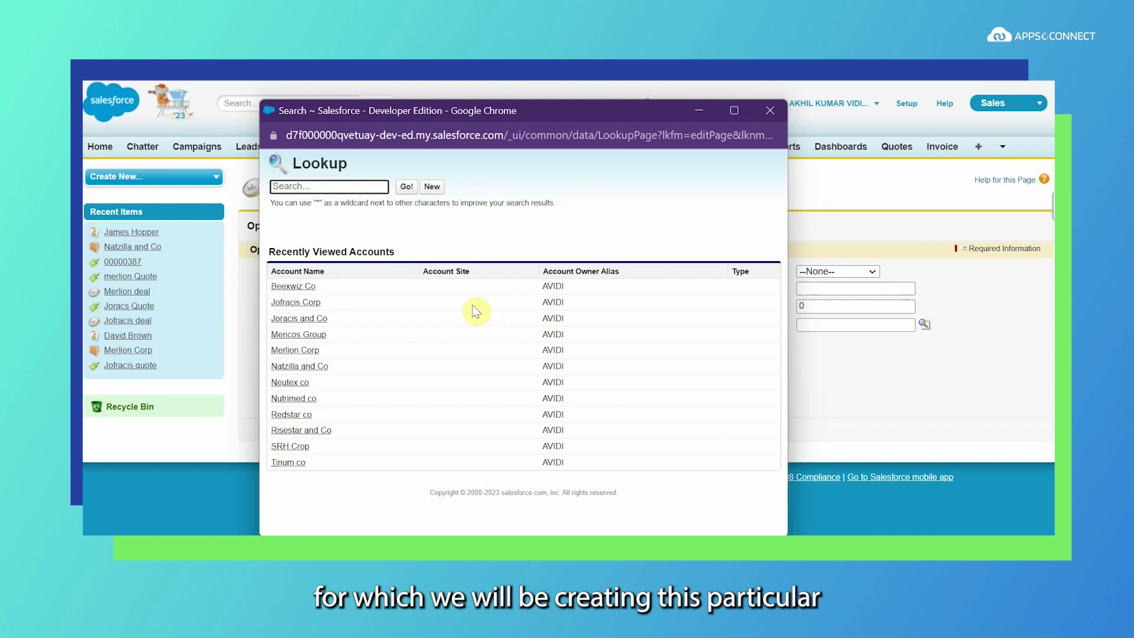
{"action": "left_click", "coordinate": [299, 366]}
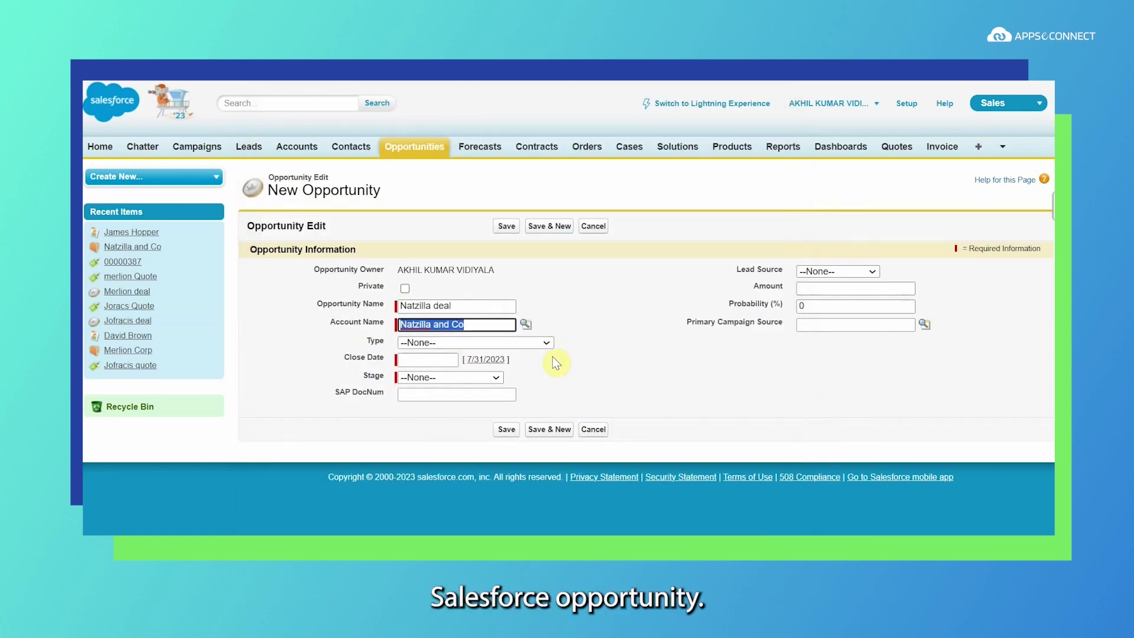
{"action": "left_click", "coordinate": [527, 343]}
{"action": "left_click", "coordinate": [520, 367]}
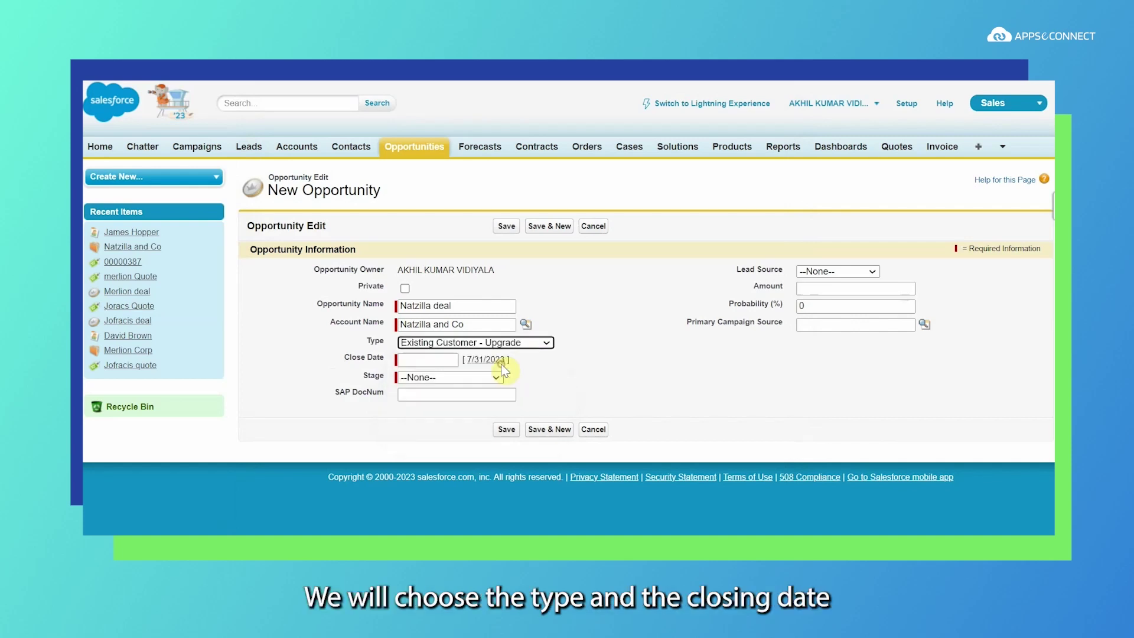
{"action": "left_click", "coordinate": [486, 359]}
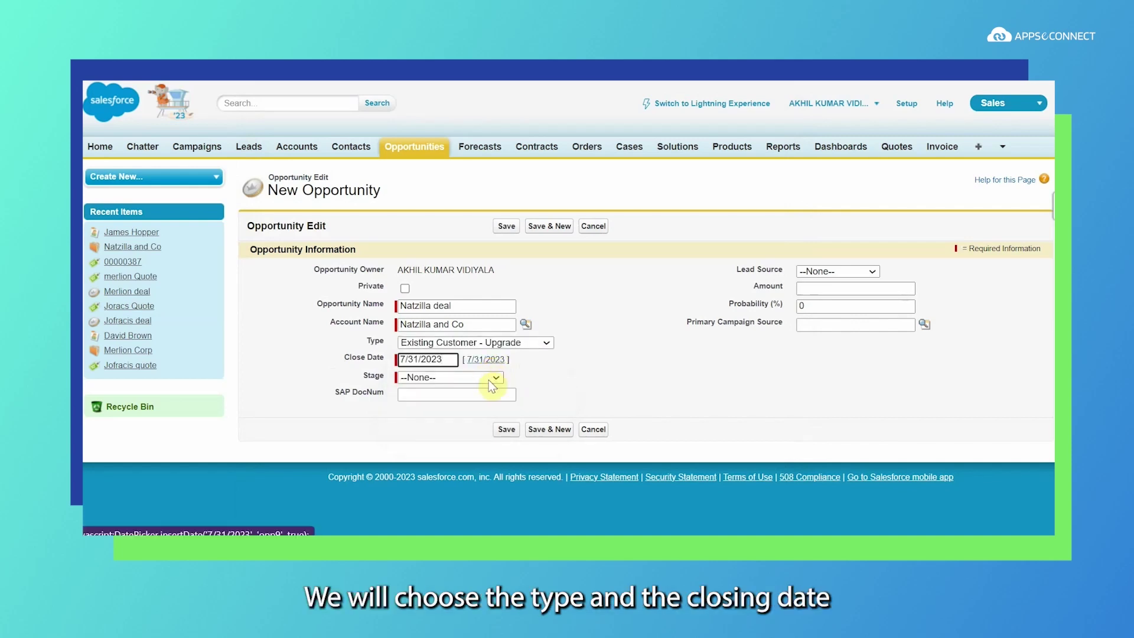
Step: Set stage Qualification, lead source Web, amount 1000, and save the opportunity
{"action": "left_click", "coordinate": [488, 379]}
{"action": "left_click", "coordinate": [452, 413]}
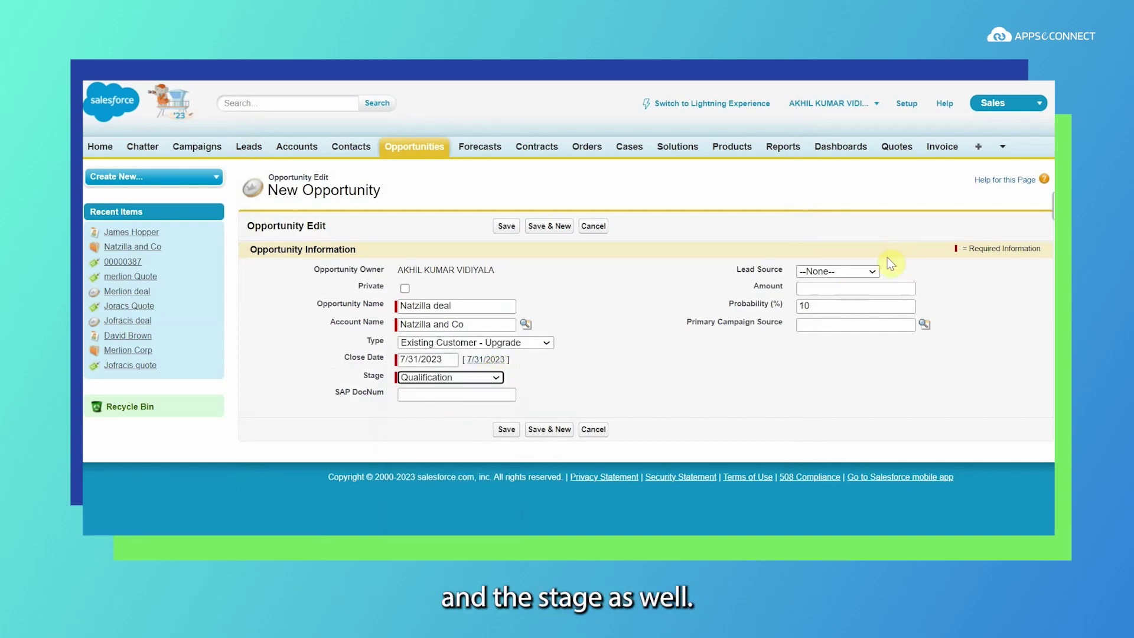
{"action": "left_click", "coordinate": [869, 276]}
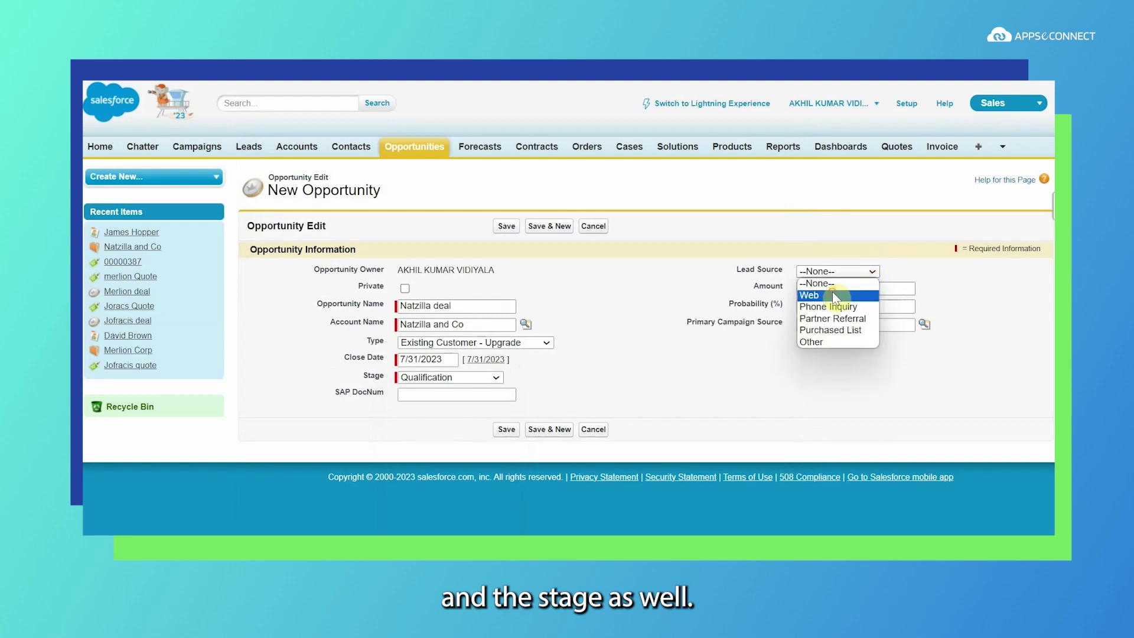
{"action": "left_click", "coordinate": [857, 287]}
{"action": "left_click", "coordinate": [858, 293]}
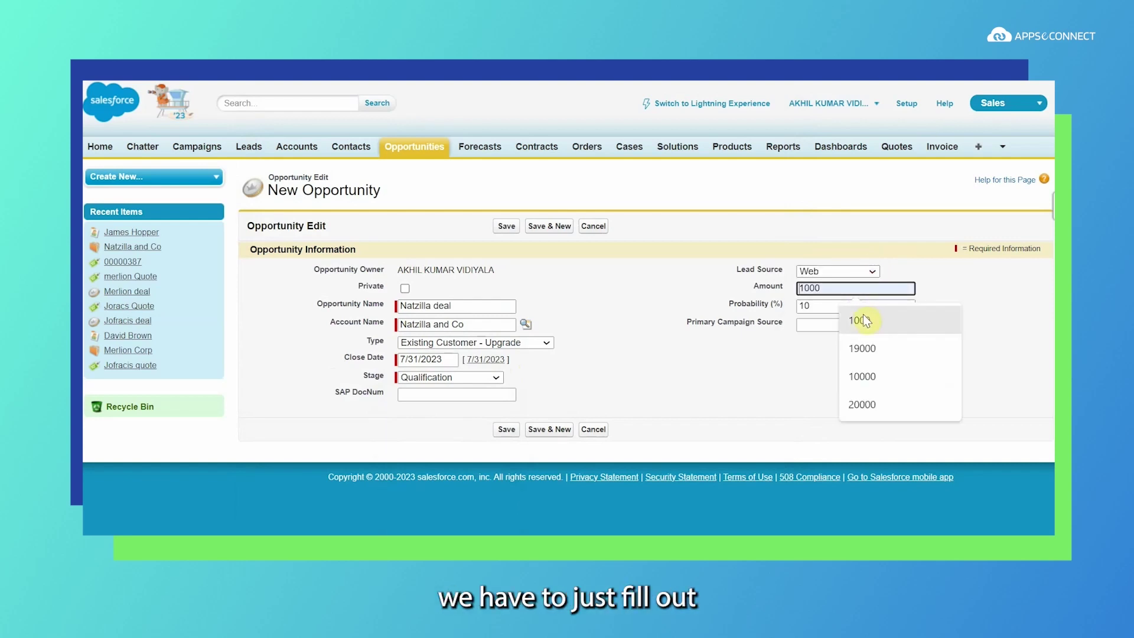
{"action": "left_click", "coordinate": [860, 314]}
{"action": "left_click", "coordinate": [509, 430]}
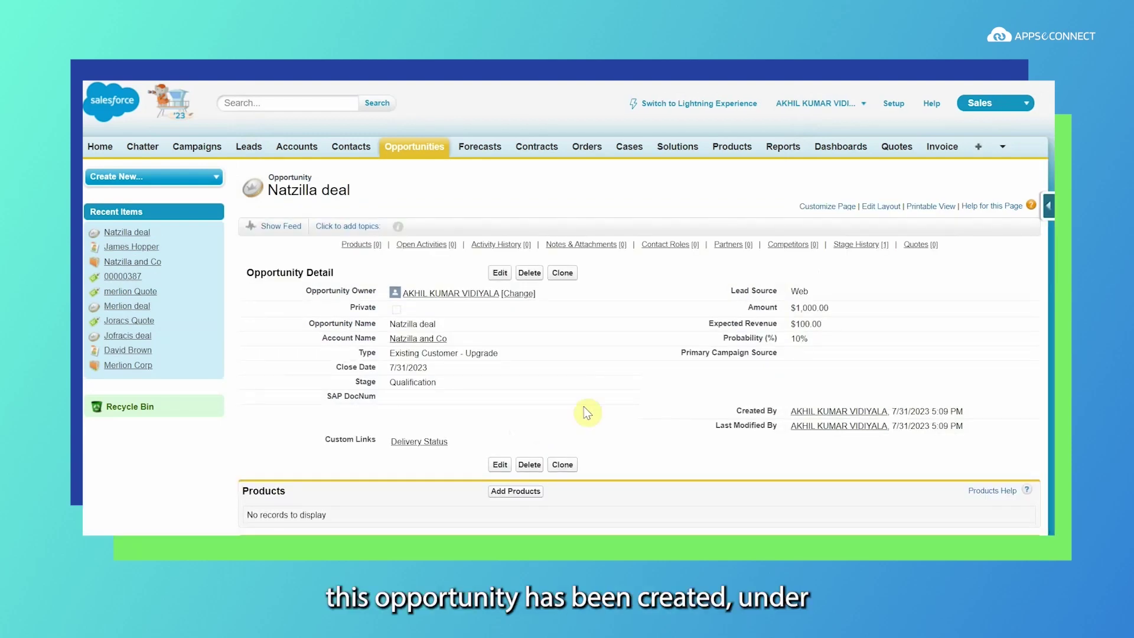
{"action": "scroll", "coordinate": [622, 380], "scroll_direction": "down", "scroll_amount": 1}
{"action": "scroll", "coordinate": [523, 398], "scroll_direction": "down", "scroll_amount": 8}
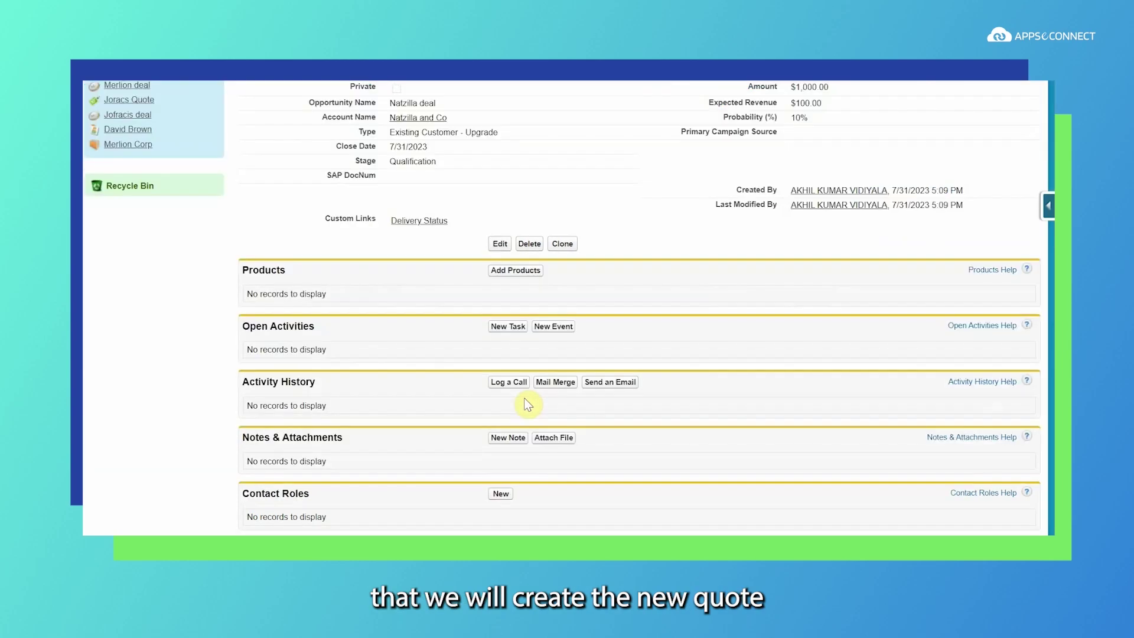
Step: Start a new quote named 'Natzilla Quote' expiring 7/31/2023 for the Natzilla deal
{"action": "left_click", "coordinate": [520, 435]}
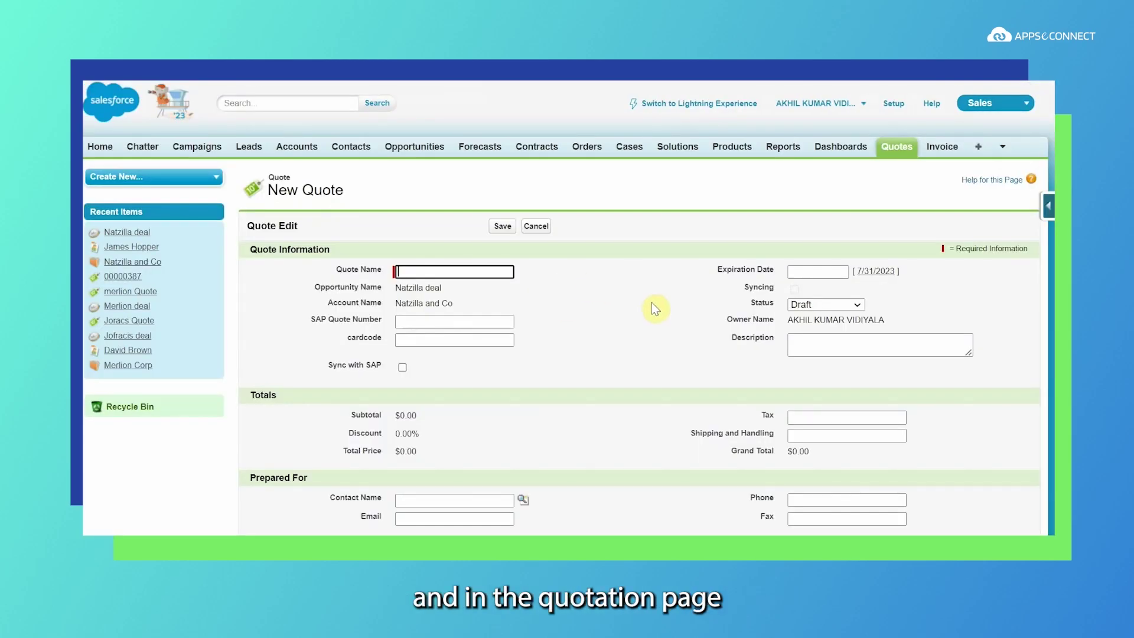
{"action": "scroll", "coordinate": [648, 306], "scroll_direction": "down", "scroll_amount": 1}
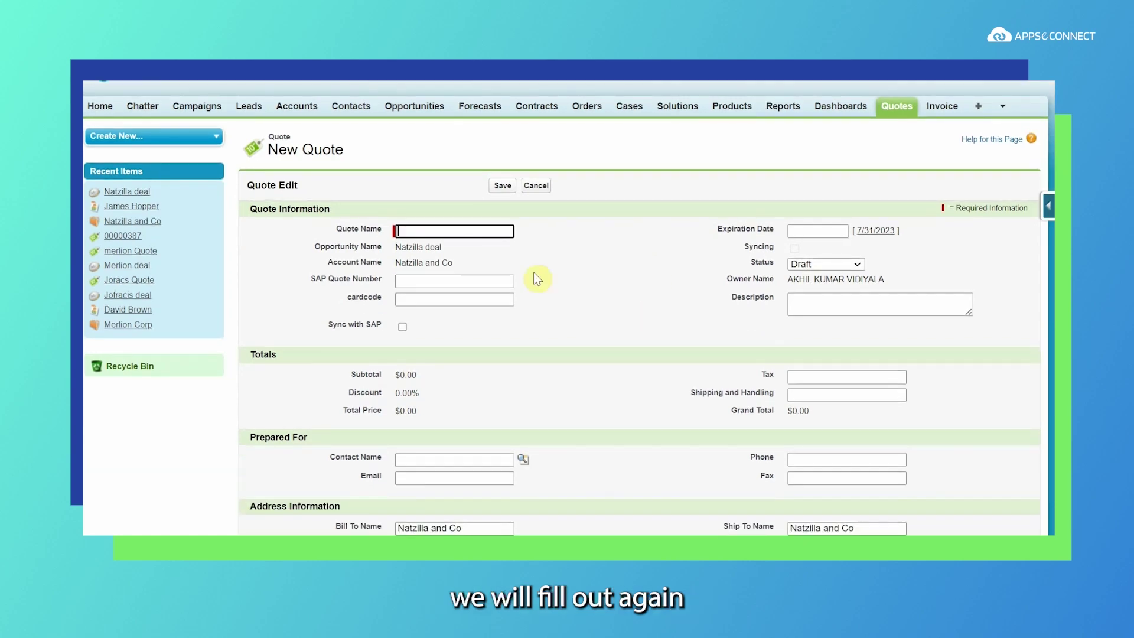
{"action": "left_click", "coordinate": [433, 232]}
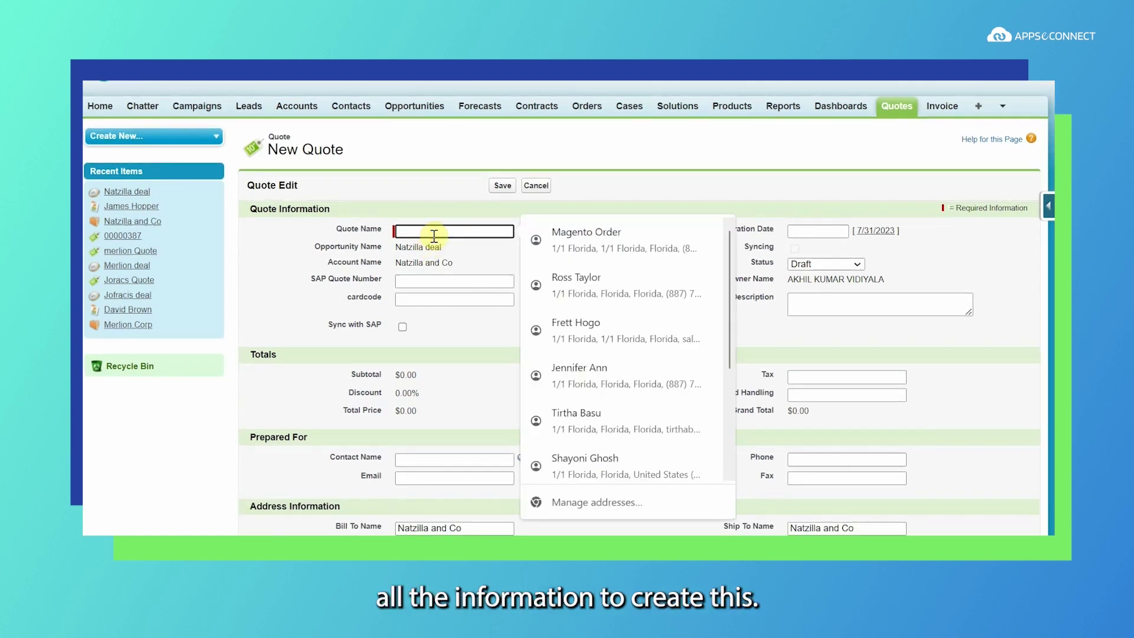
{"action": "type", "text": "Na"}
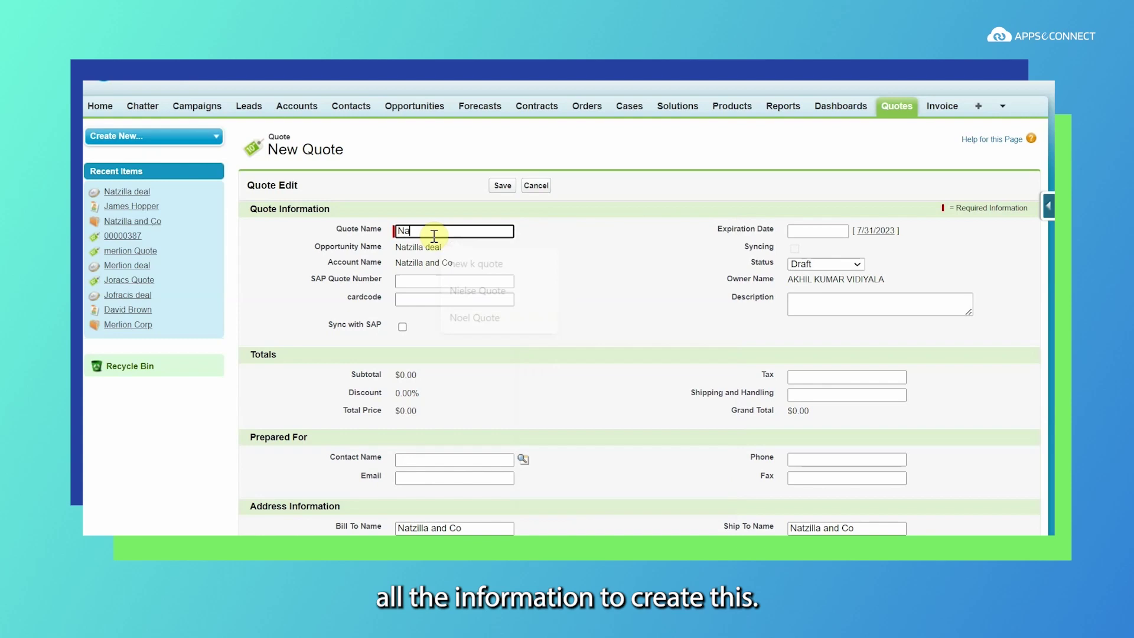
{"action": "type", "text": "tzilla "}
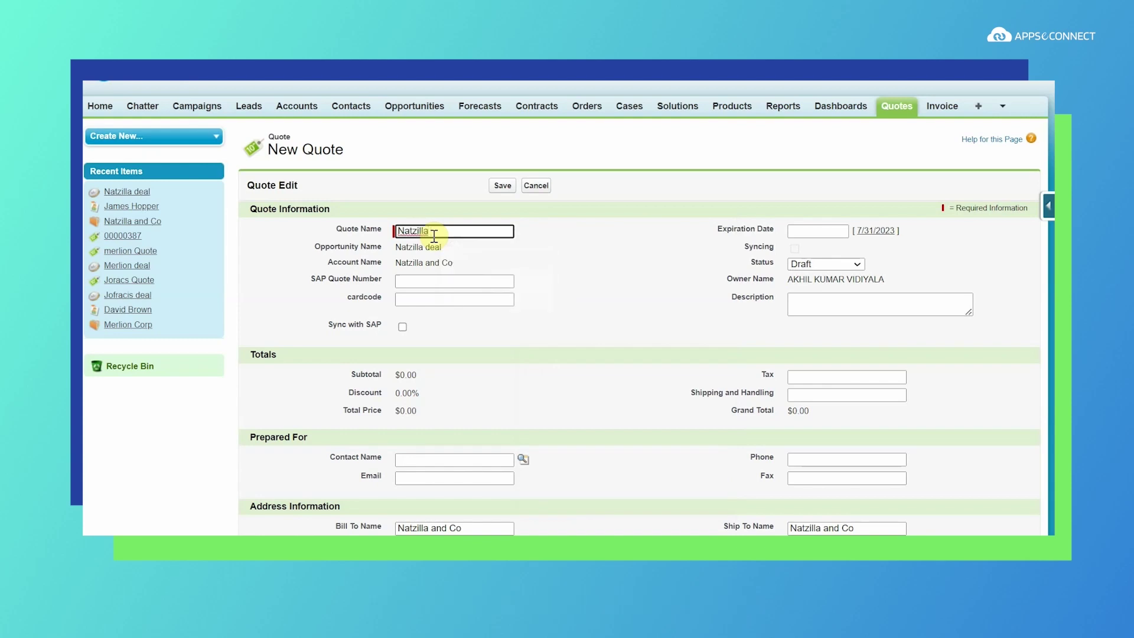
{"action": "type", "text": "Quote"}
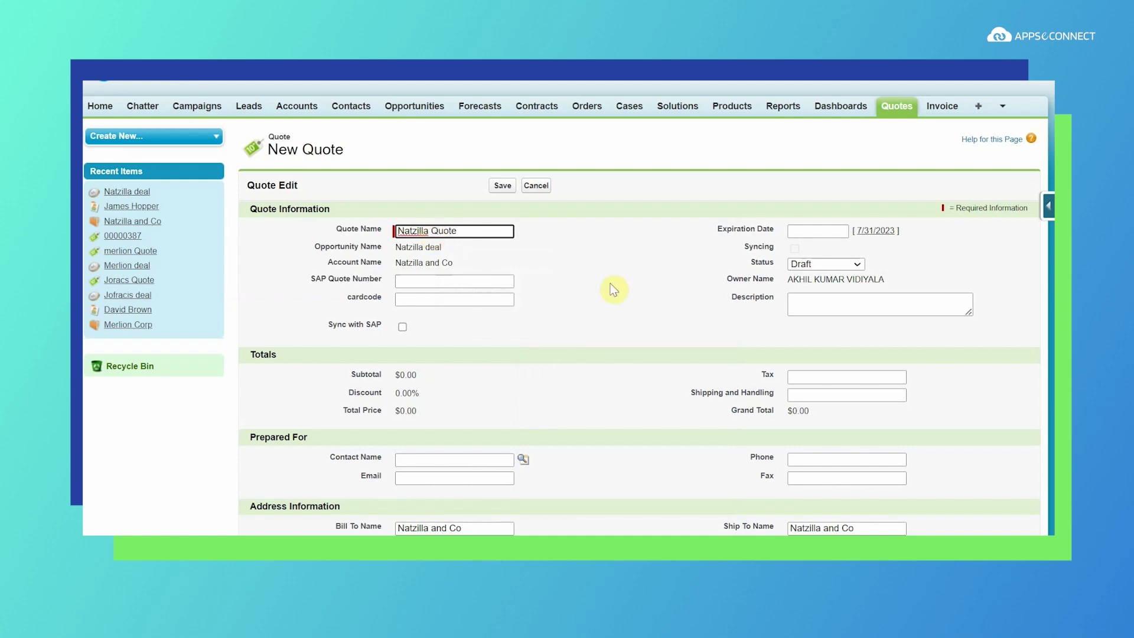
{"action": "left_click", "coordinate": [879, 231]}
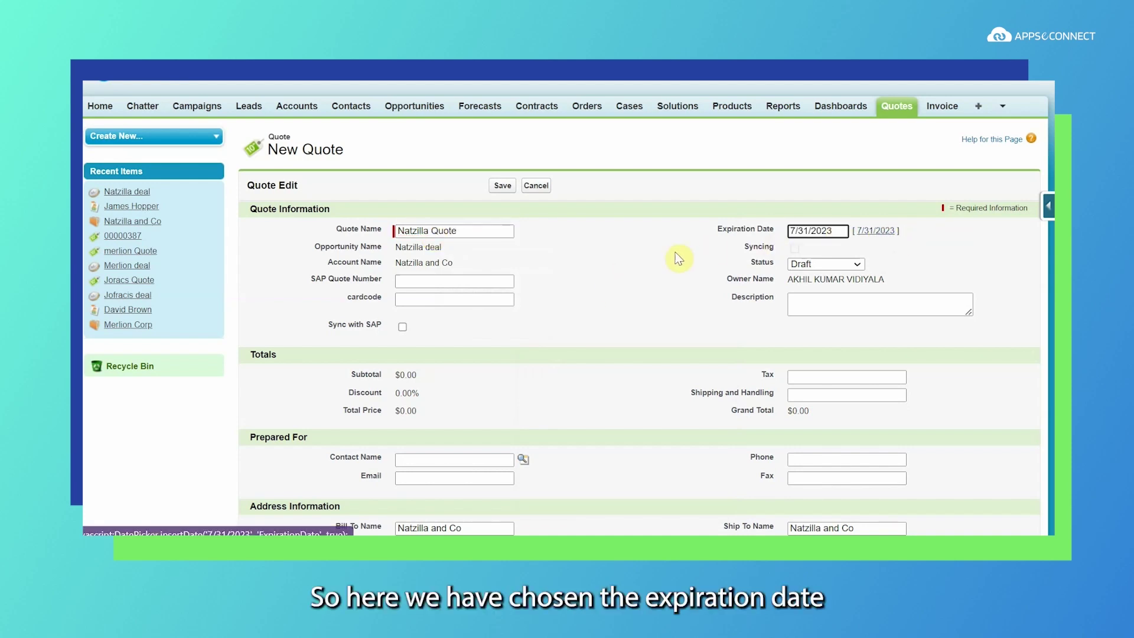
{"action": "scroll", "coordinate": [610, 357], "scroll_direction": "down", "scroll_amount": 2}
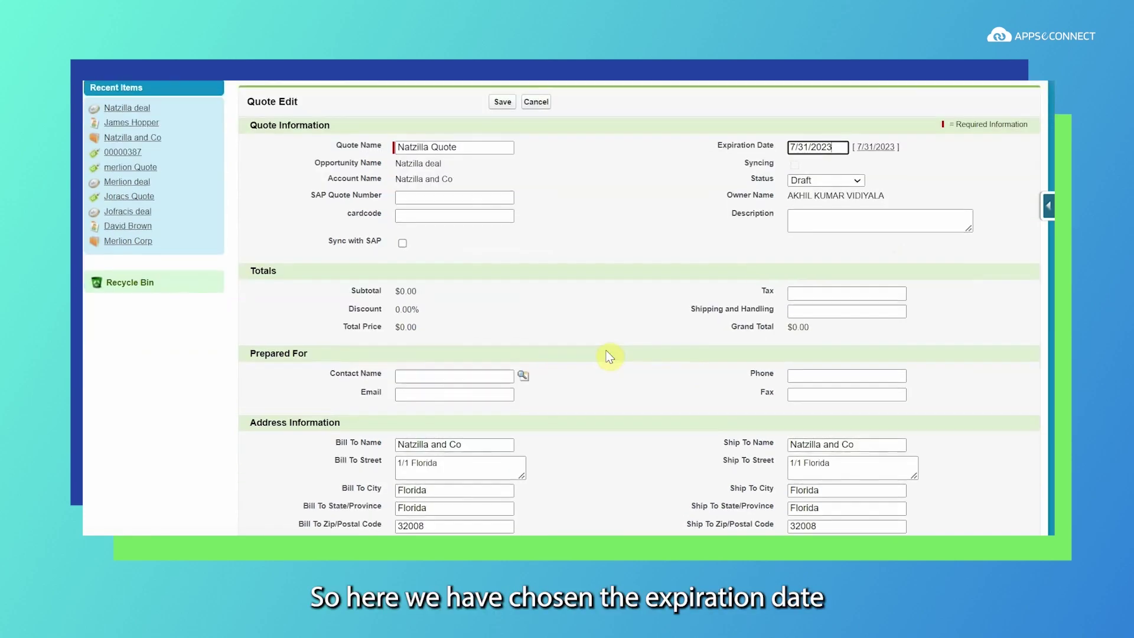
Step: Choose the account's contact person as the quote's Contact Name and save the quote
{"action": "left_click", "coordinate": [527, 377]}
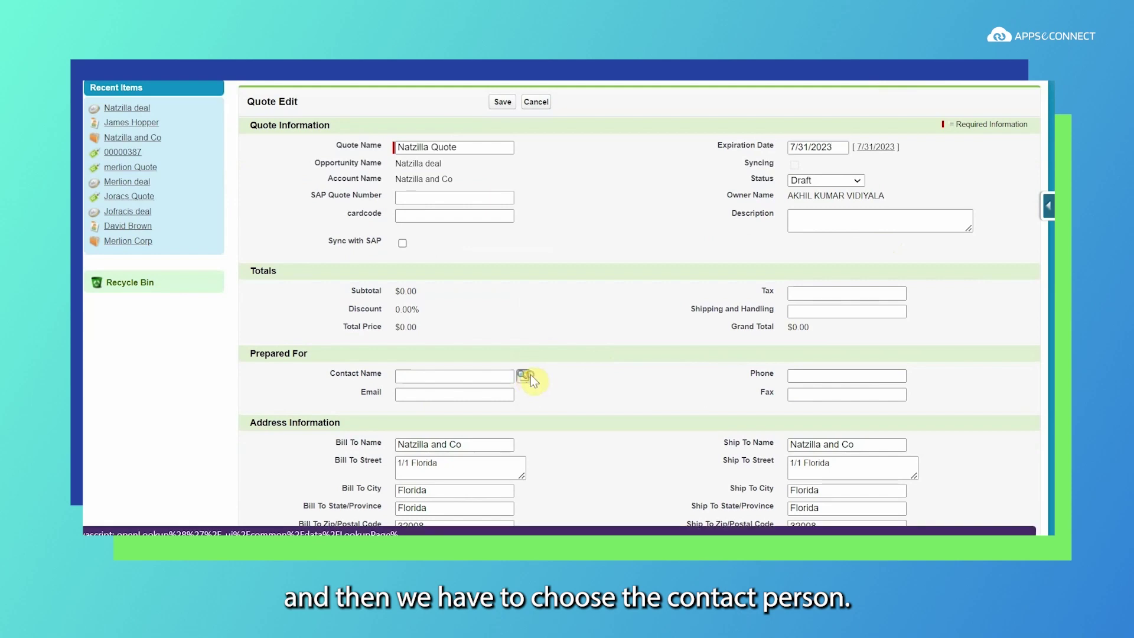
{"action": "left_click", "coordinate": [302, 383]}
{"action": "scroll", "coordinate": [607, 383], "scroll_direction": "down", "scroll_amount": 3}
{"action": "scroll", "coordinate": [603, 382], "scroll_direction": "down", "scroll_amount": 1}
{"action": "scroll", "coordinate": [584, 434], "scroll_direction": "down", "scroll_amount": 2}
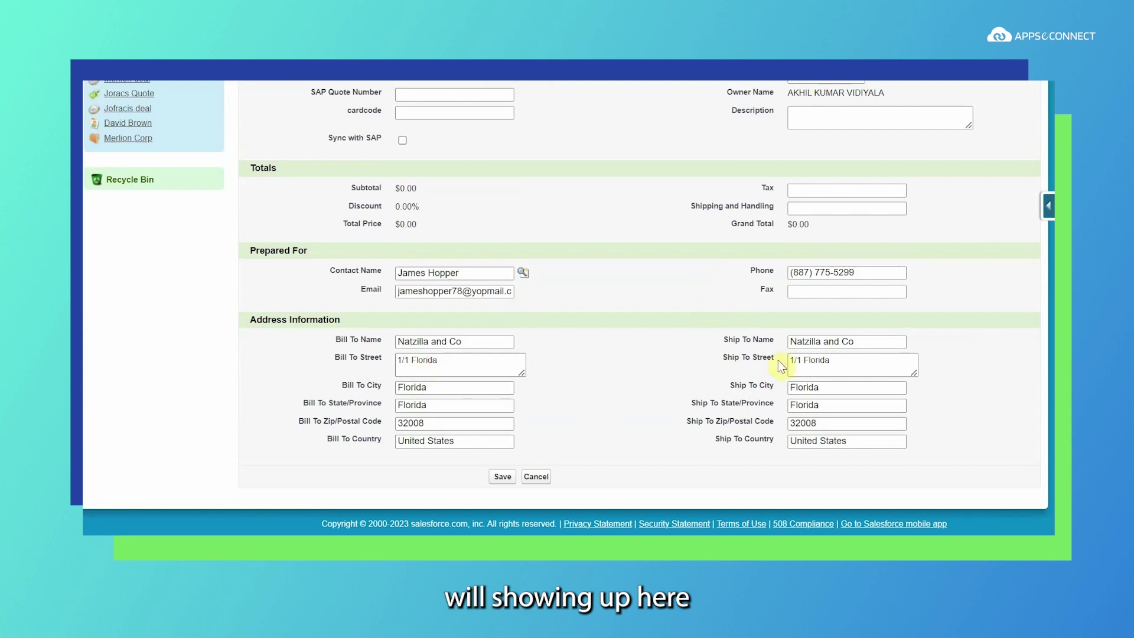
{"action": "scroll", "coordinate": [618, 409], "scroll_direction": "down", "scroll_amount": 1}
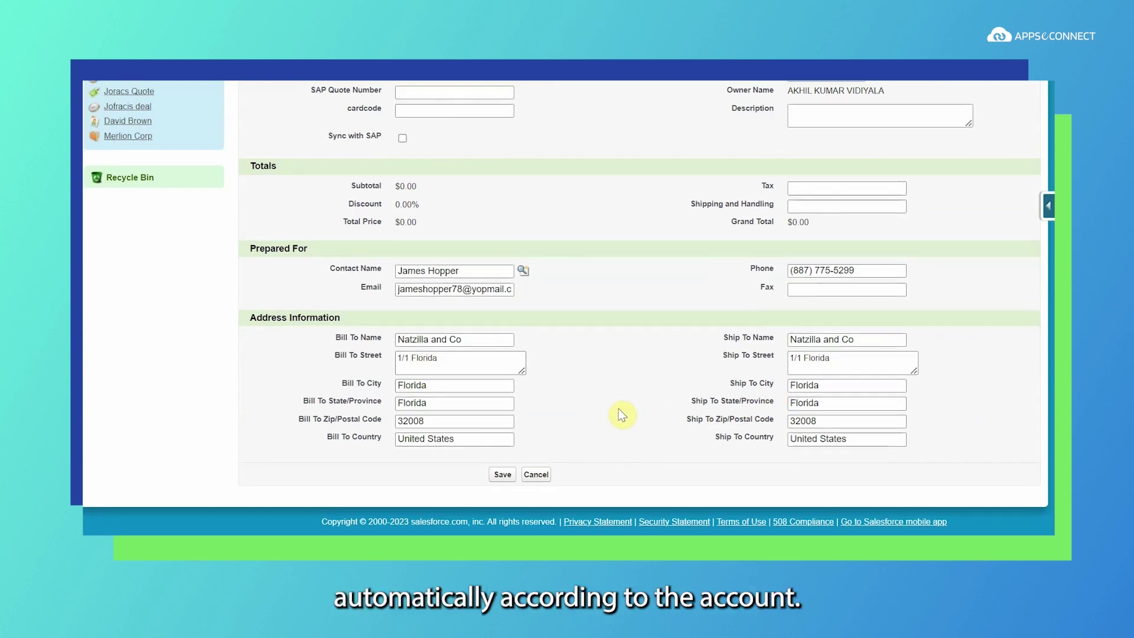
{"action": "left_click", "coordinate": [502, 475]}
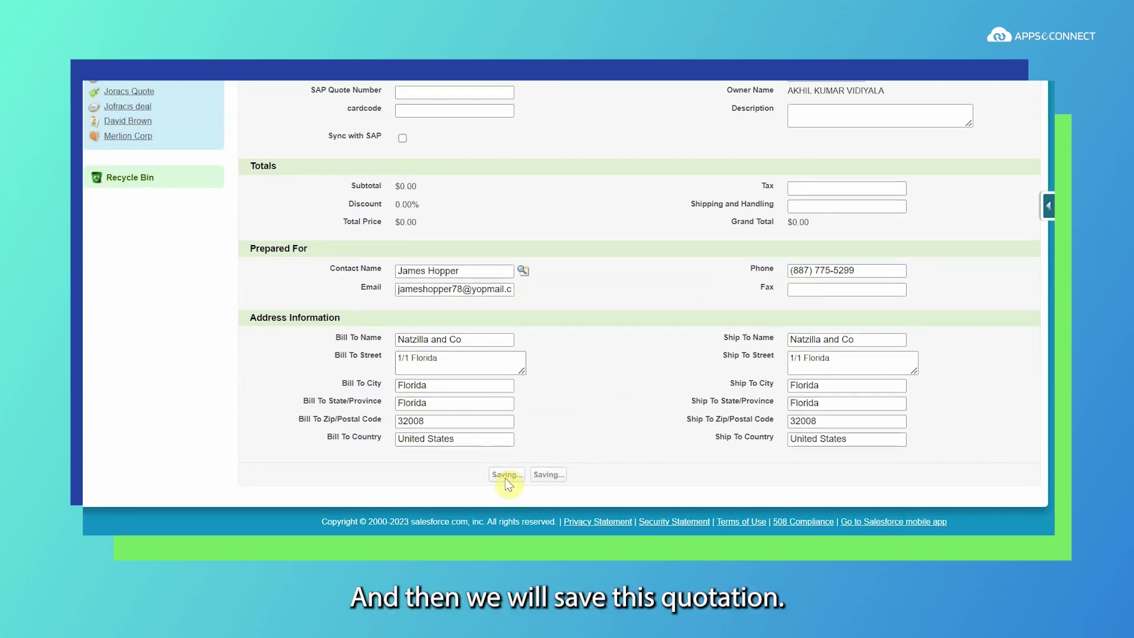
{"action": "scroll", "coordinate": [596, 390], "scroll_direction": "down", "scroll_amount": 2}
{"action": "scroll", "coordinate": [596, 390], "scroll_direction": "down", "scroll_amount": 2}
{"action": "scroll", "coordinate": [596, 388], "scroll_direction": "down", "scroll_amount": 3}
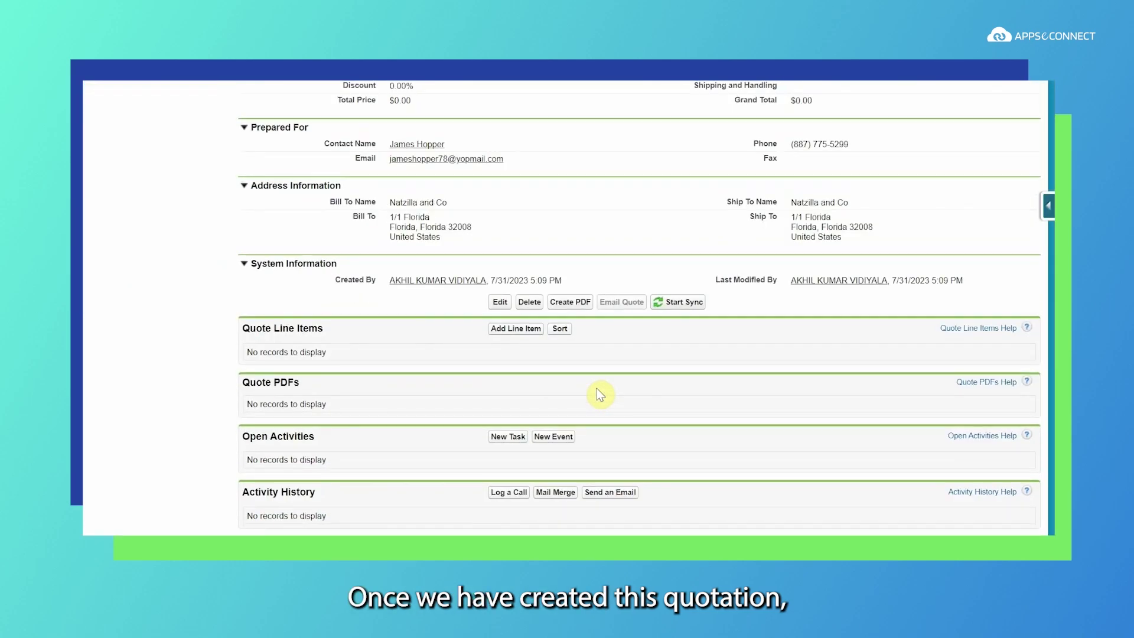
Step: Add Fills Gel Pens, found by searching 'Fills', from the Standard Price Book to the quote
{"action": "left_click", "coordinate": [518, 301]}
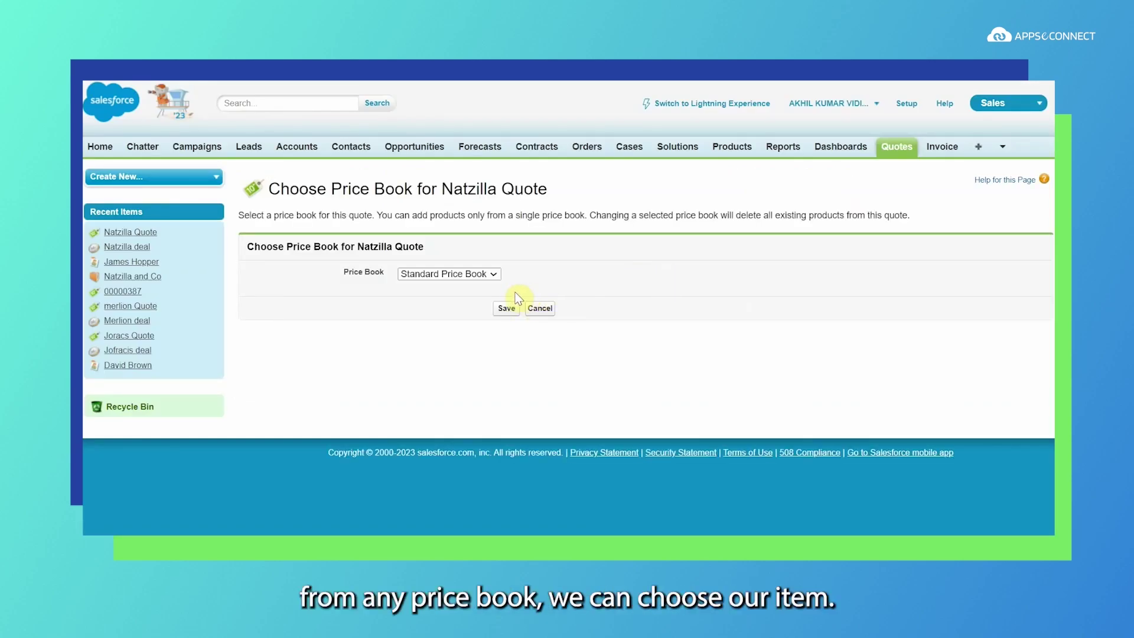
{"action": "left_click", "coordinate": [507, 308]}
{"action": "left_click", "coordinate": [324, 308]}
{"action": "type", "text": "Fills"}
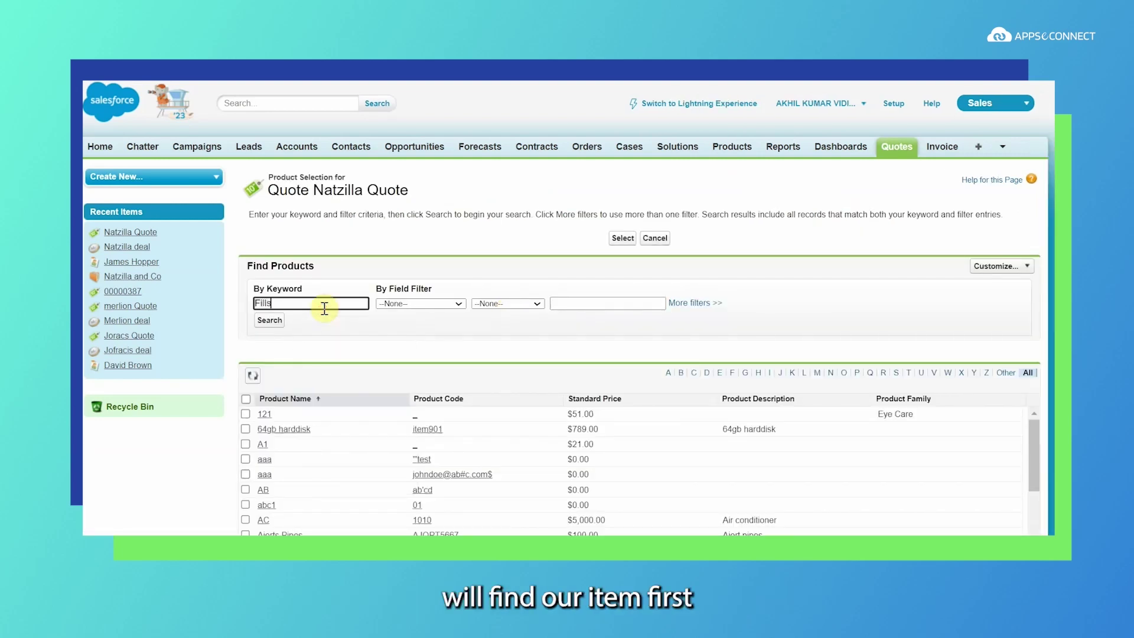
{"action": "left_click", "coordinate": [267, 320]}
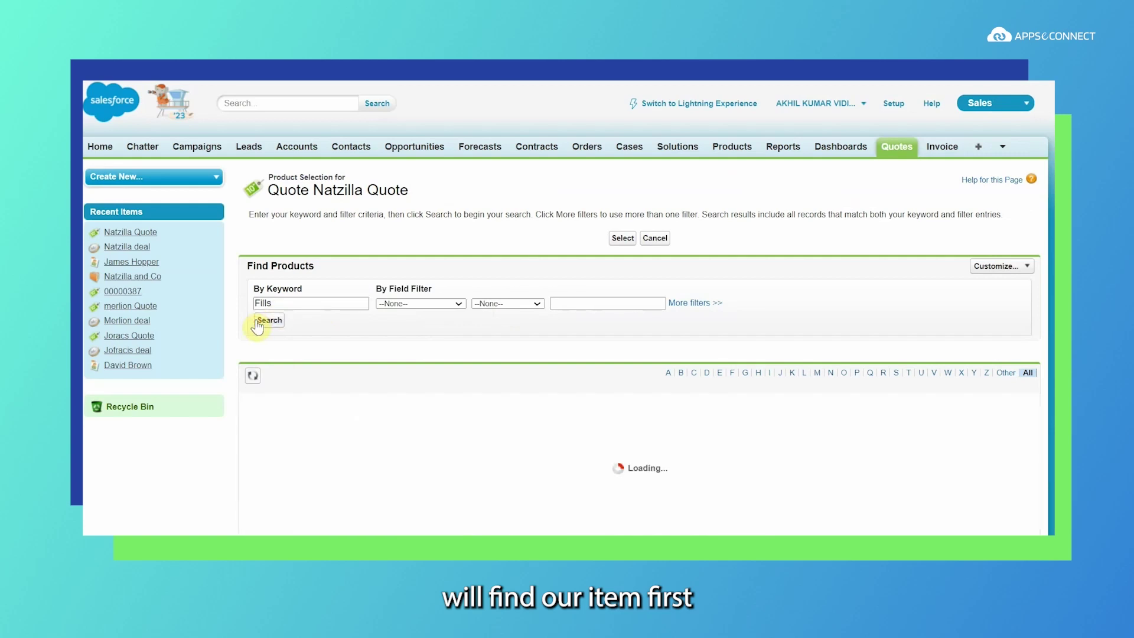
{"action": "scroll", "coordinate": [381, 359], "scroll_direction": "down", "scroll_amount": 1}
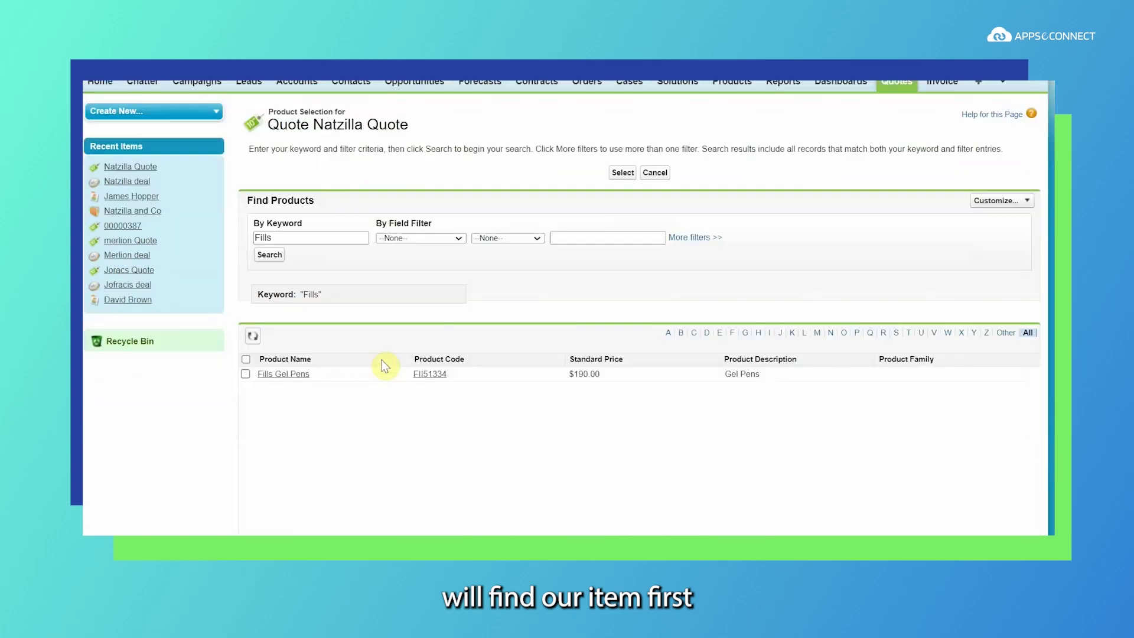
{"action": "left_click", "coordinate": [245, 373]}
{"action": "scroll", "coordinate": [620, 271], "scroll_direction": "up", "scroll_amount": 1}
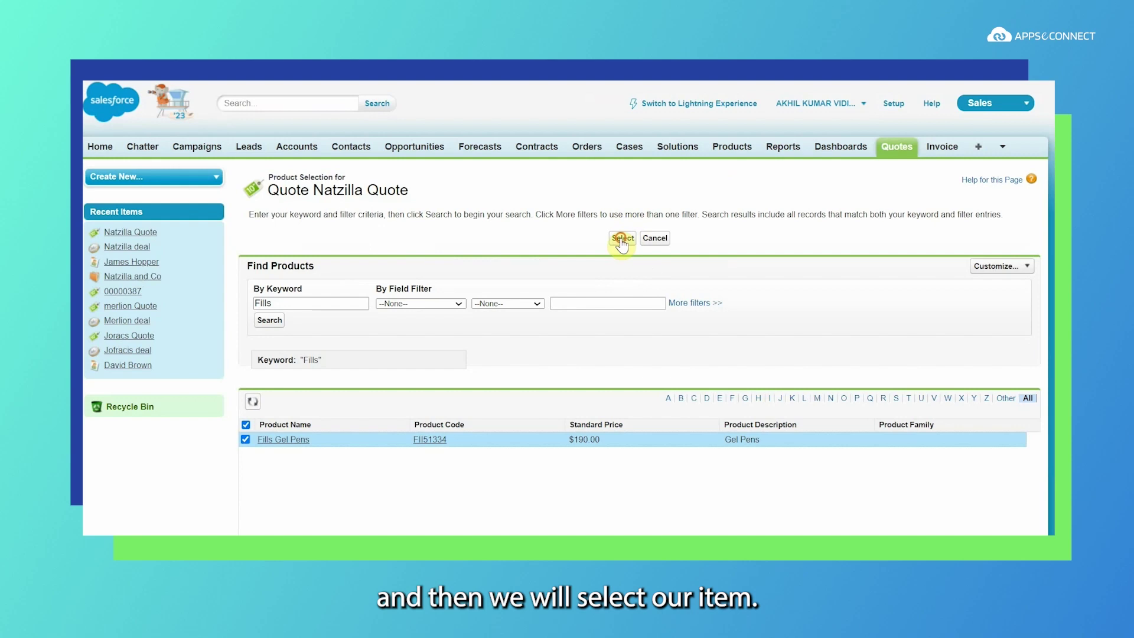
{"action": "left_click", "coordinate": [621, 239]}
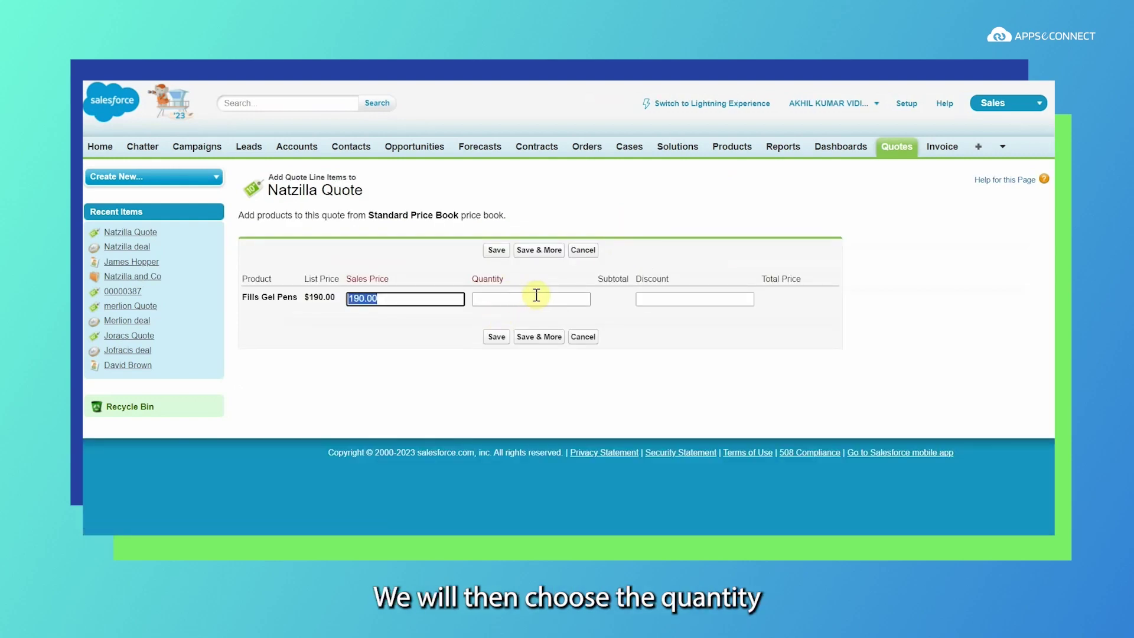
Step: Set the Fills Gel Pens line to quantity 1 with a 5% discount and save it
{"action": "left_click", "coordinate": [519, 303]}
{"action": "type", "text": "1"}
{"action": "left_click", "coordinate": [683, 298]}
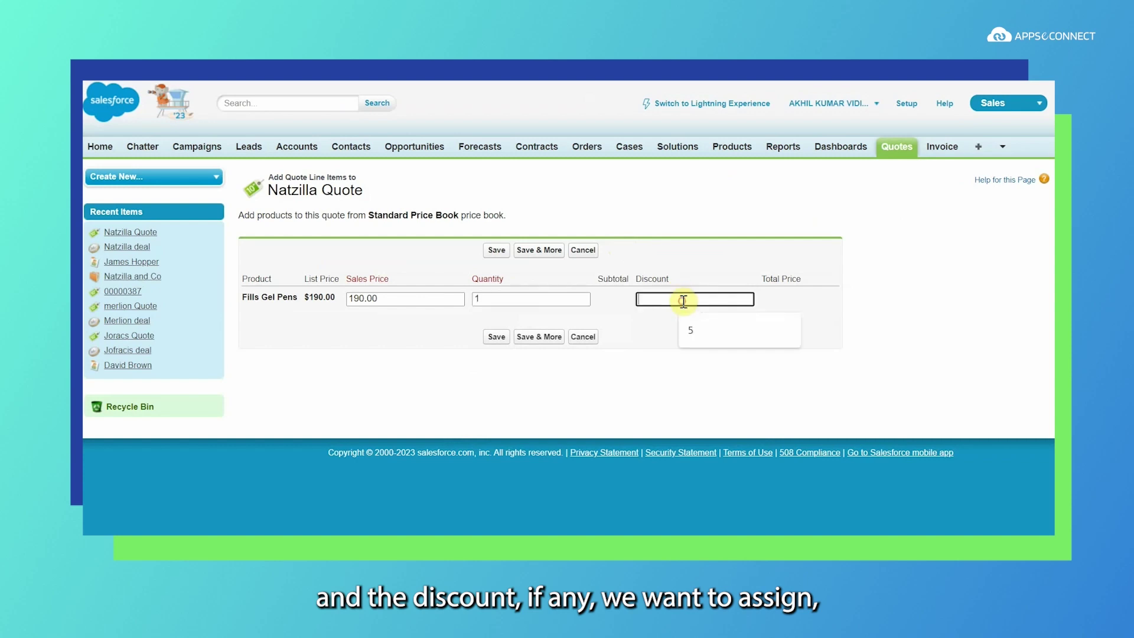
{"action": "left_click", "coordinate": [731, 336]}
{"action": "left_click", "coordinate": [497, 337]}
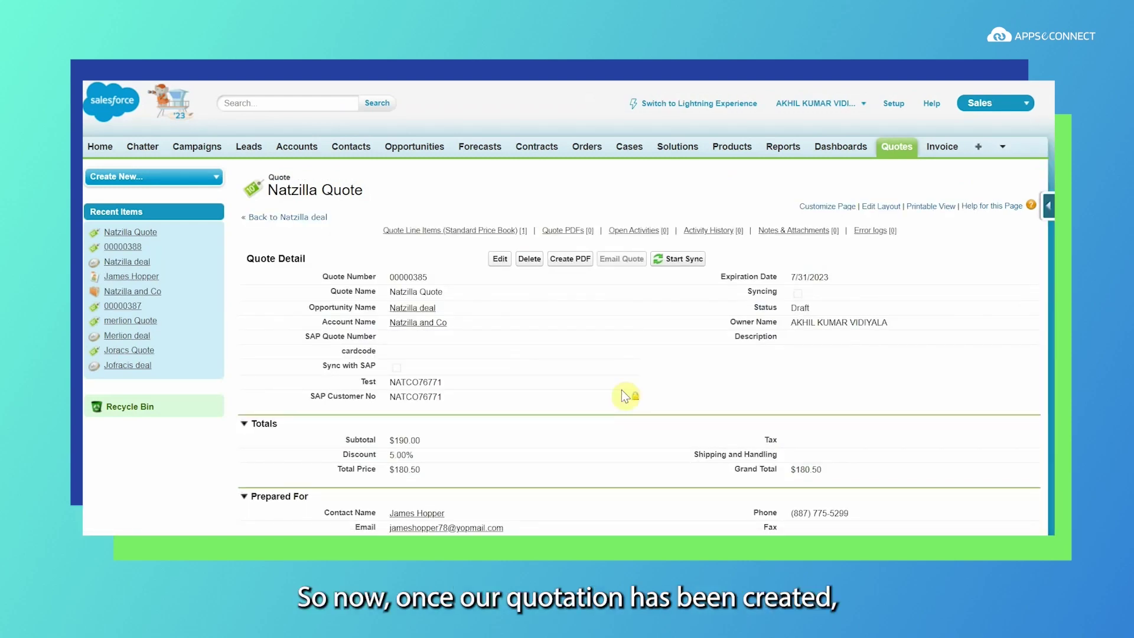
Step: Scroll the Natzilla Quote detail to check the $180.50 total after discount
{"action": "scroll", "coordinate": [621, 390], "scroll_direction": "down", "scroll_amount": 1}
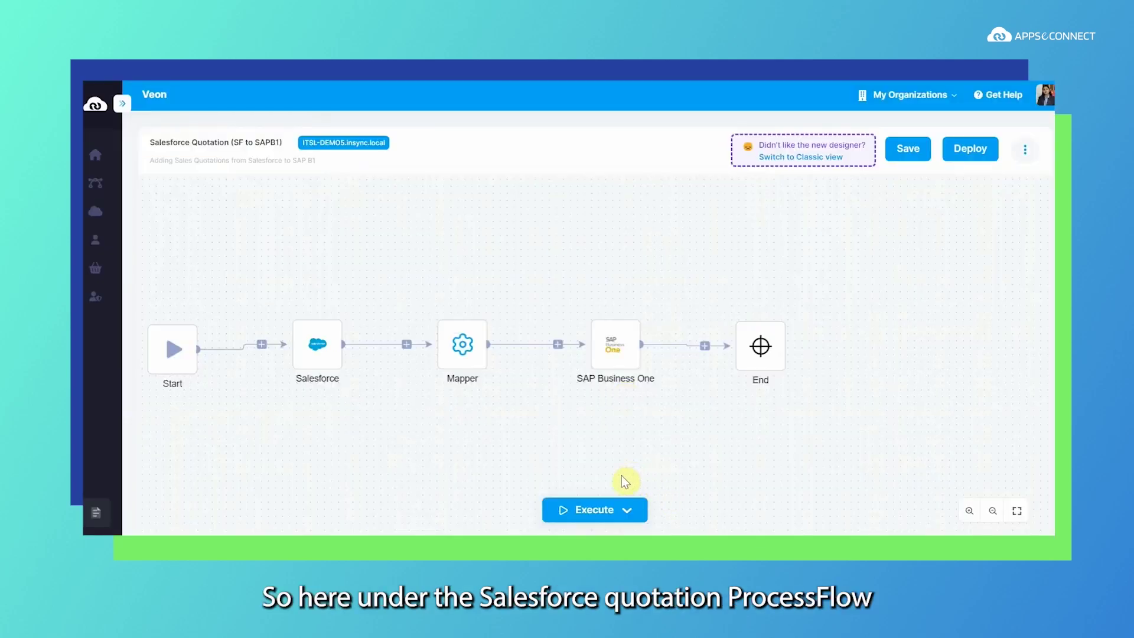
Step: Execute the Salesforce Quotation (SF to SAPB1) process flow from the Execute dropdown
{"action": "left_click", "coordinate": [614, 500]}
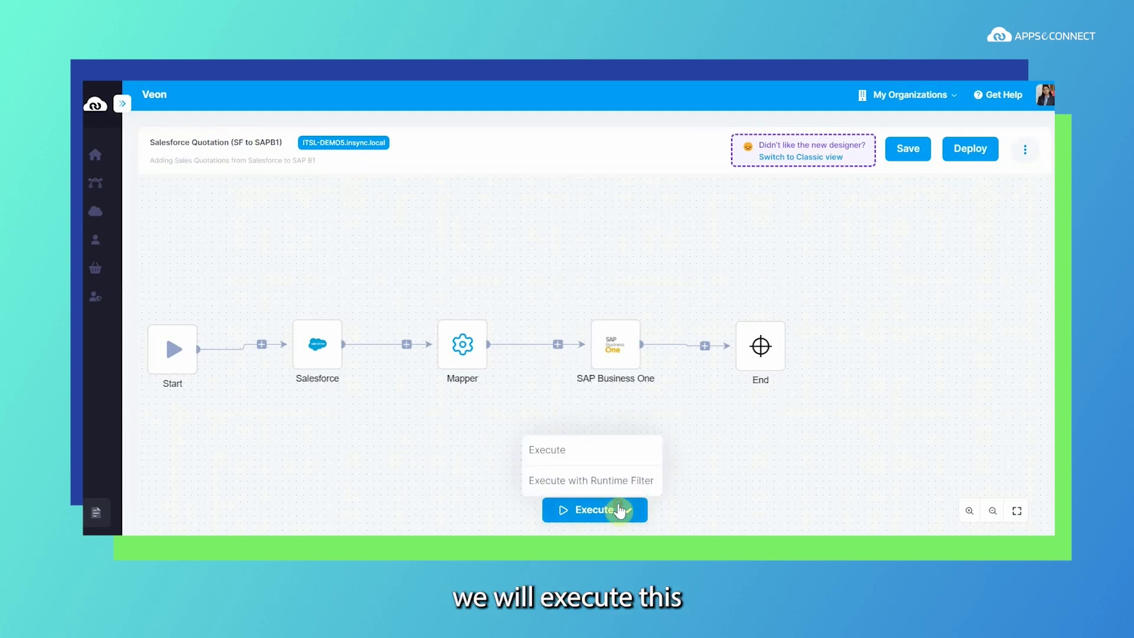
{"action": "left_click", "coordinate": [587, 459]}
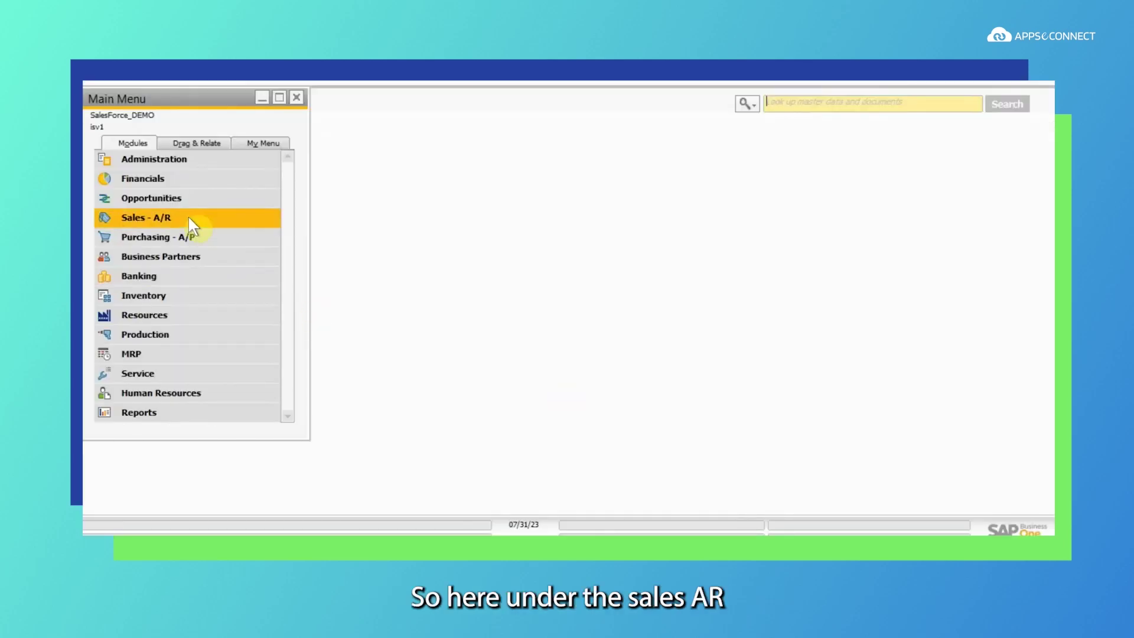
Step: Search Sales - A/R Sales Quotations in Find mode for customer name 'Natzilla'
{"action": "left_click", "coordinate": [188, 215]}
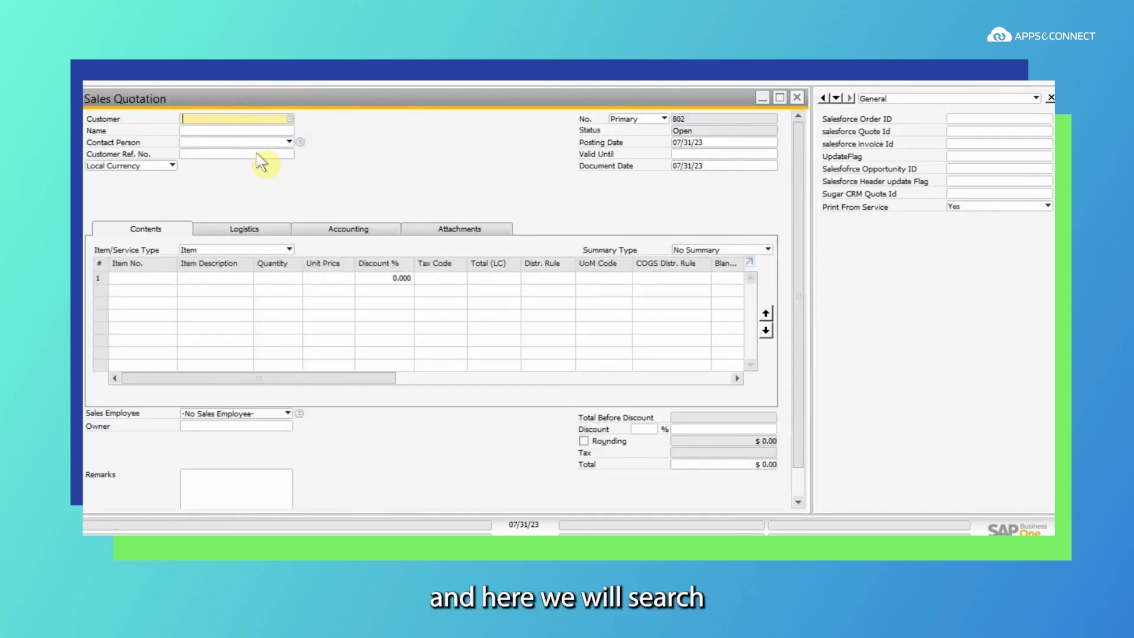
{"action": "left_click", "coordinate": [330, 84]}
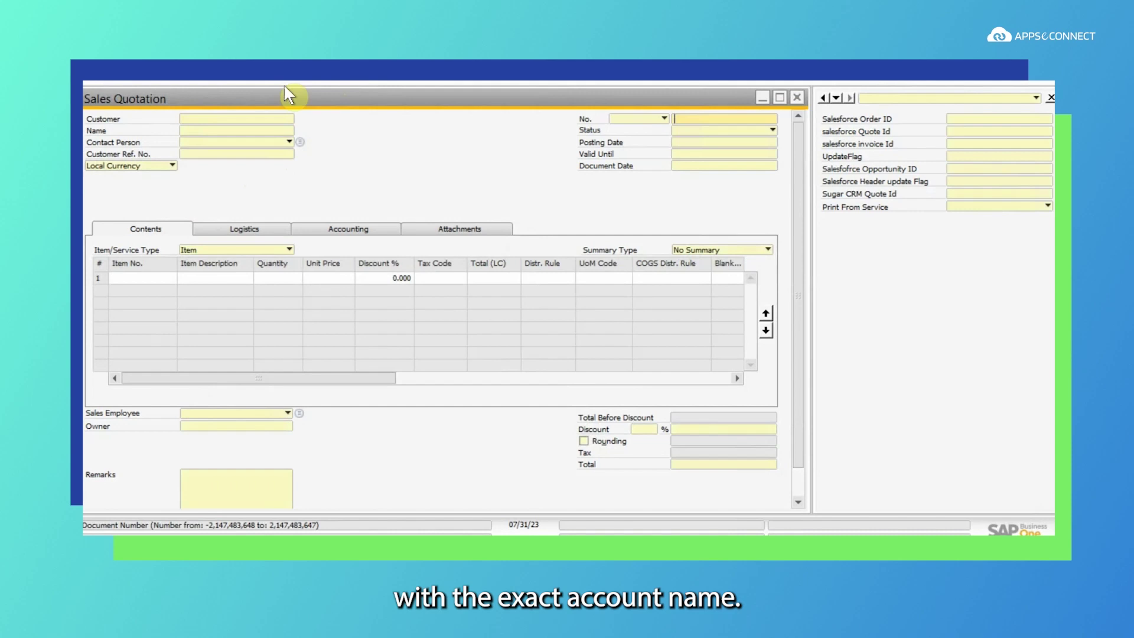
{"action": "left_click", "coordinate": [219, 131]}
{"action": "type", "text": "Natzil"}
{"action": "type", "text": "la"}
{"action": "key", "text": "Return"}
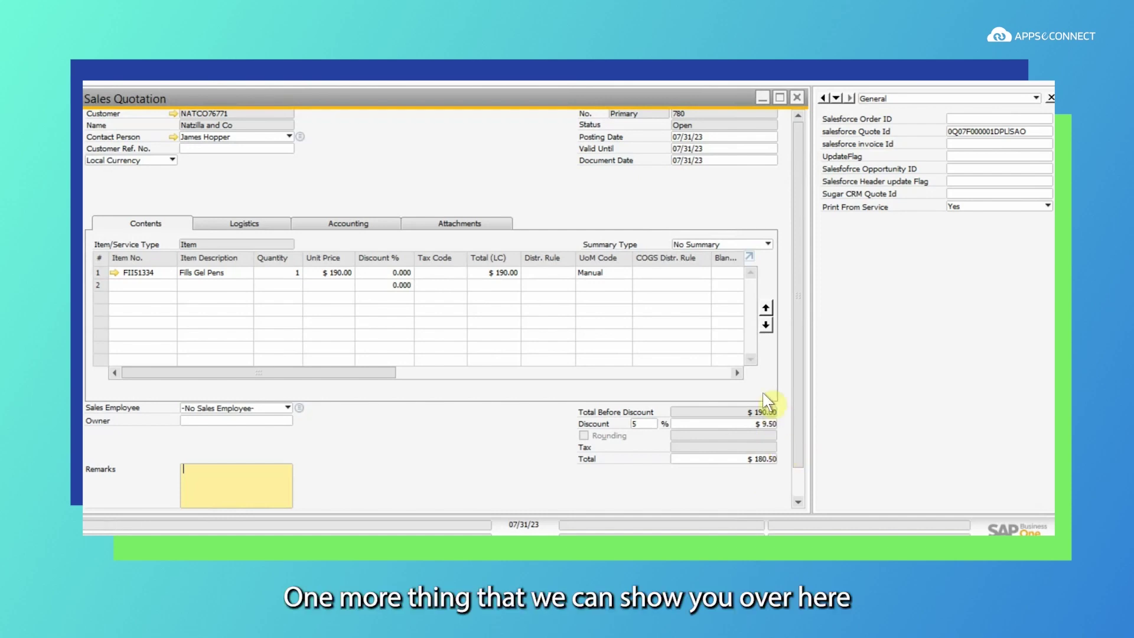
Step: Show quotation 780's Logistics addresses, check its Salesforce Quote Id, and scroll to OK and Copy To
{"action": "left_click", "coordinate": [256, 217]}
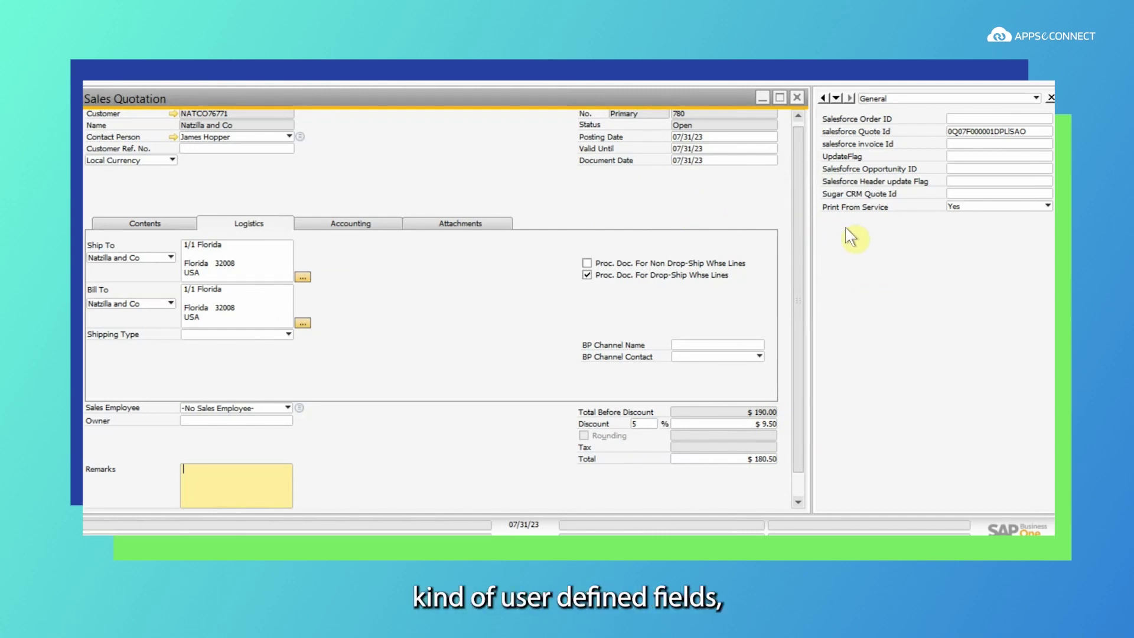
{"action": "double_click", "coordinate": [1020, 131]}
{"action": "left_click", "coordinate": [1018, 129]}
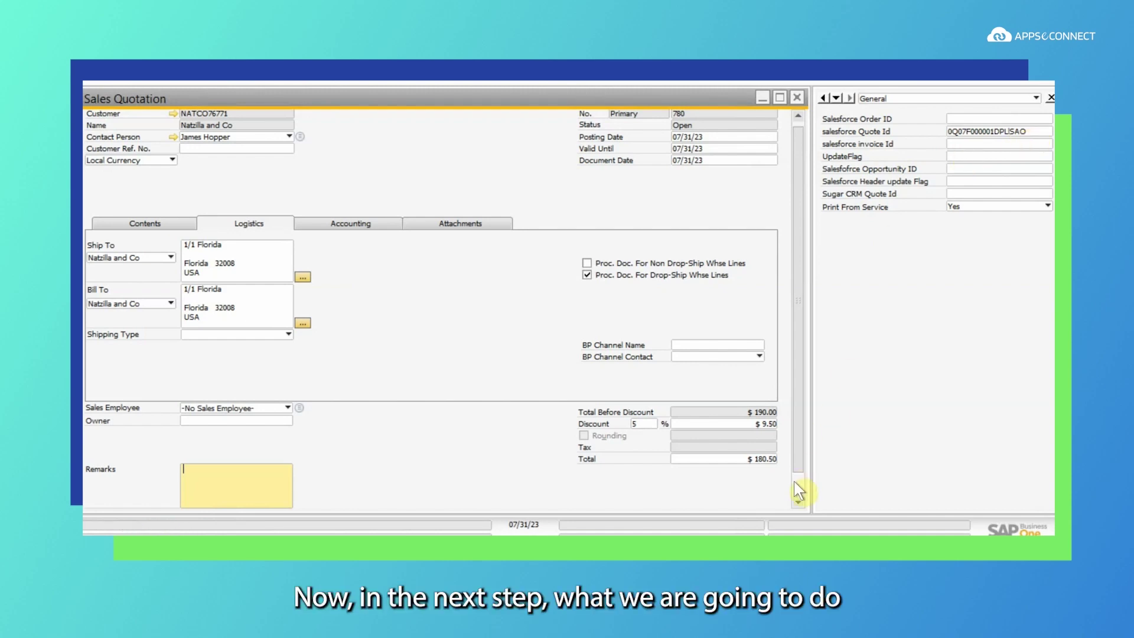
{"action": "scroll", "coordinate": [794, 482], "scroll_direction": "down", "scroll_amount": 1}
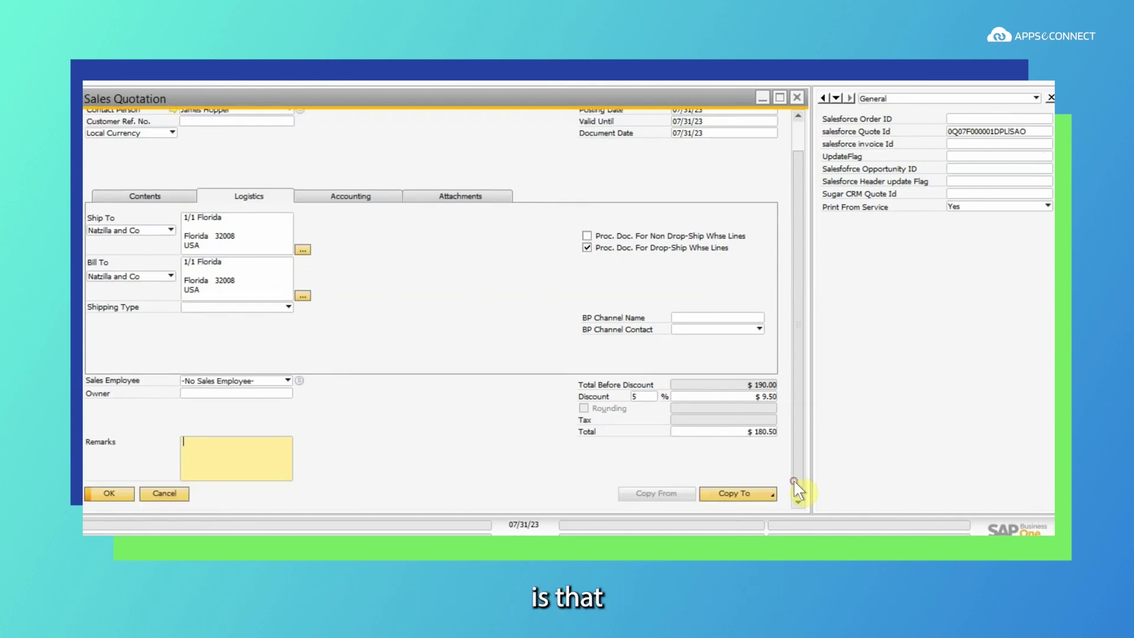